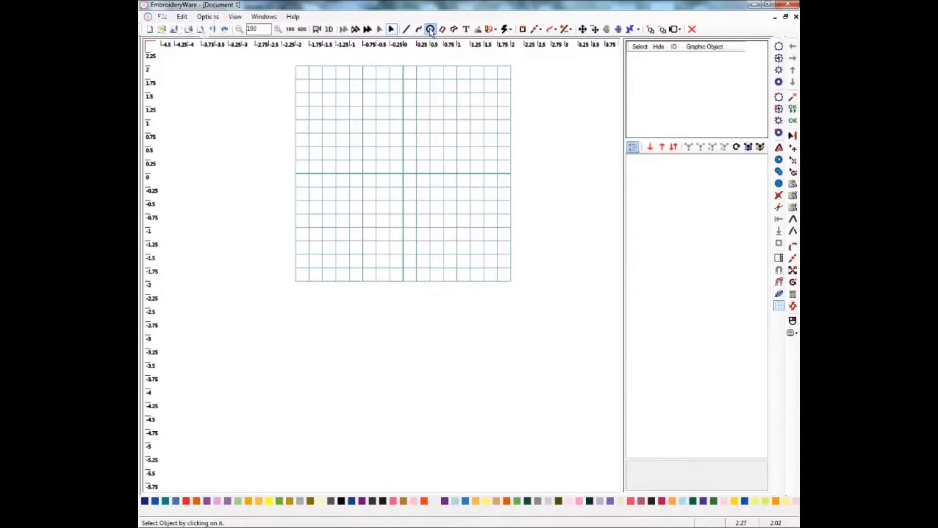
Draw a circle from the upper-left to the lower-right of the hoop grid and select it as object 1.
click(429, 28)
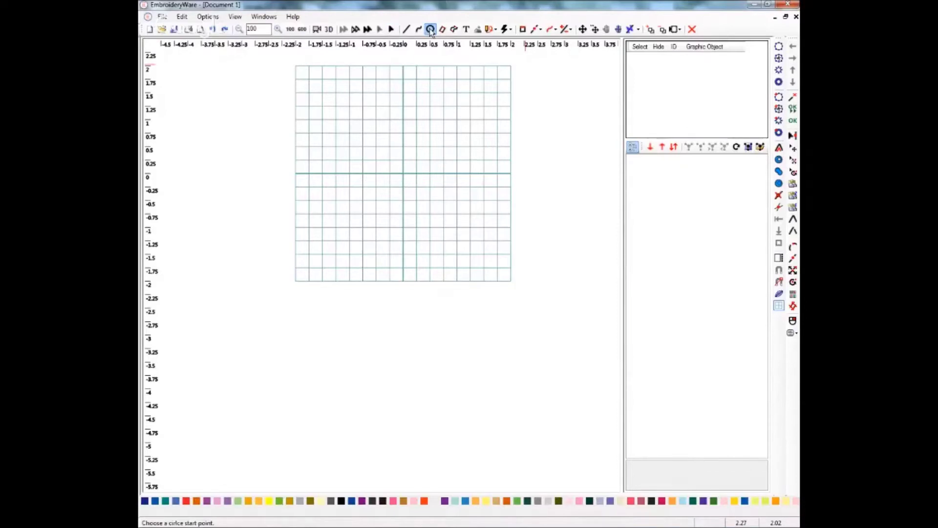
click(323, 92)
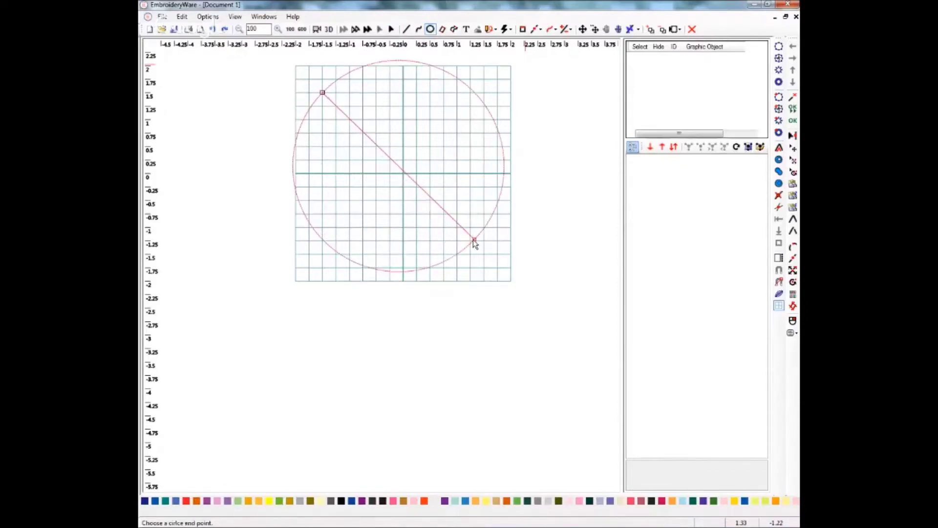
click(473, 240)
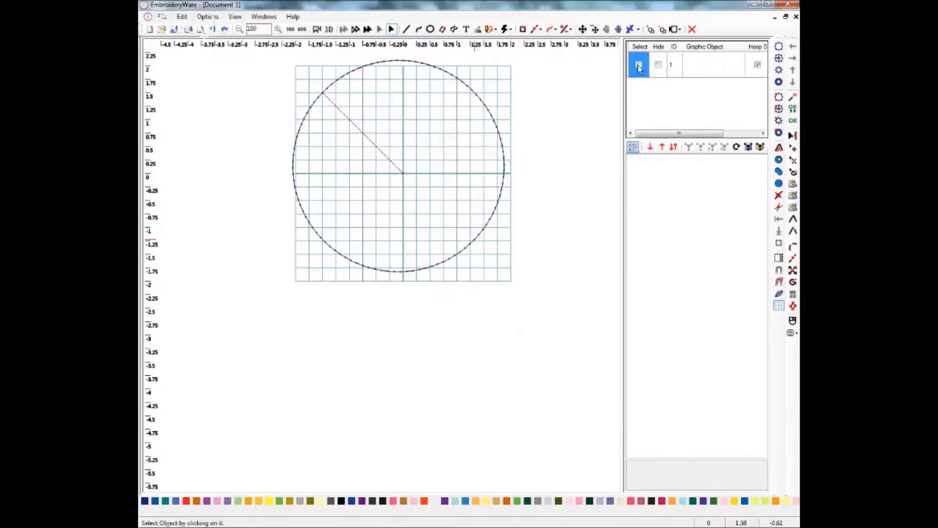
click(638, 65)
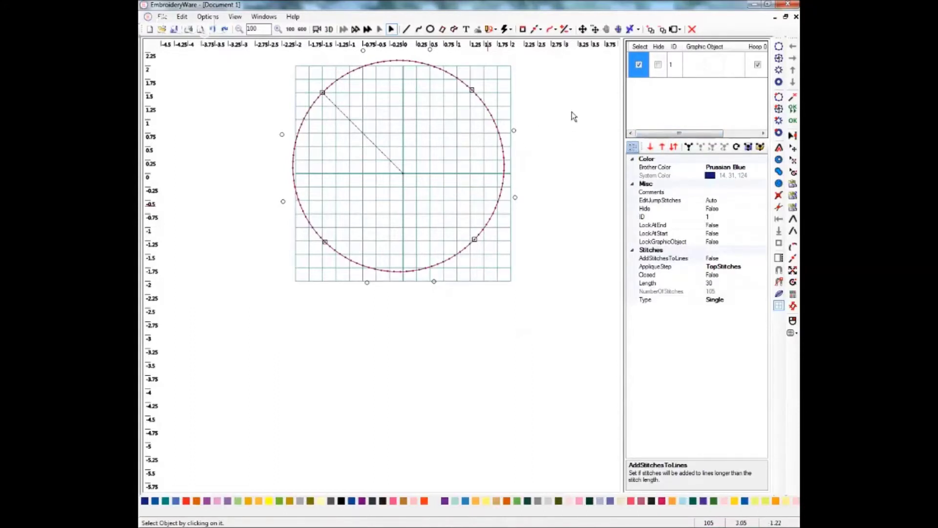
Change the circle's stitch Type to MotifFill in the property panel.
click(508, 30)
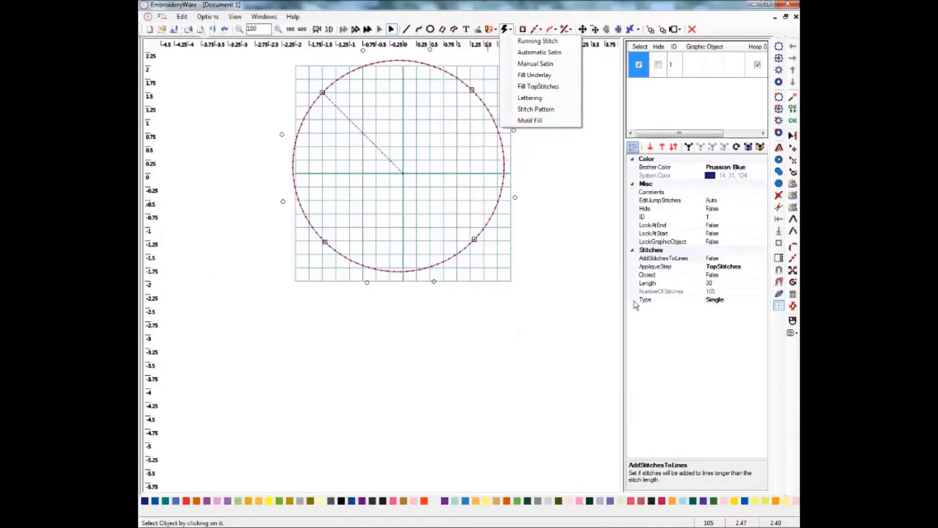
click(589, 309)
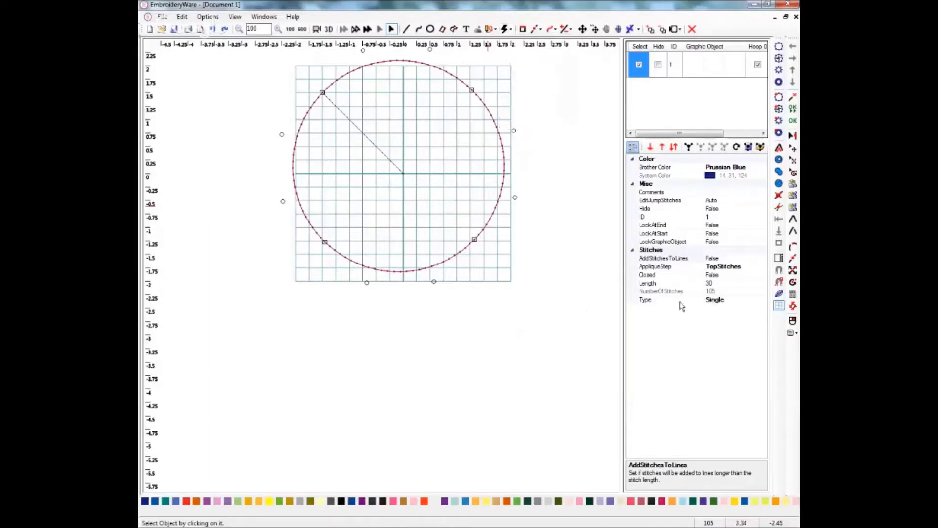
click(716, 301)
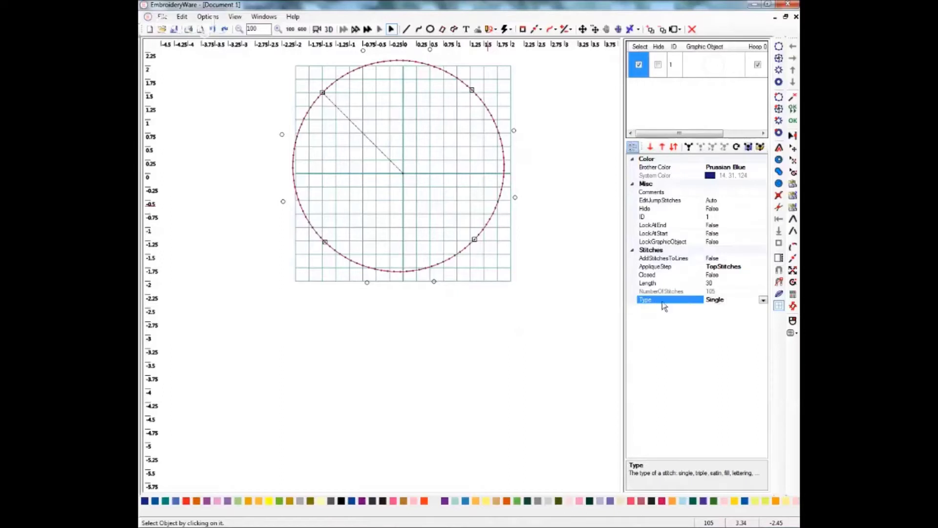
click(763, 300)
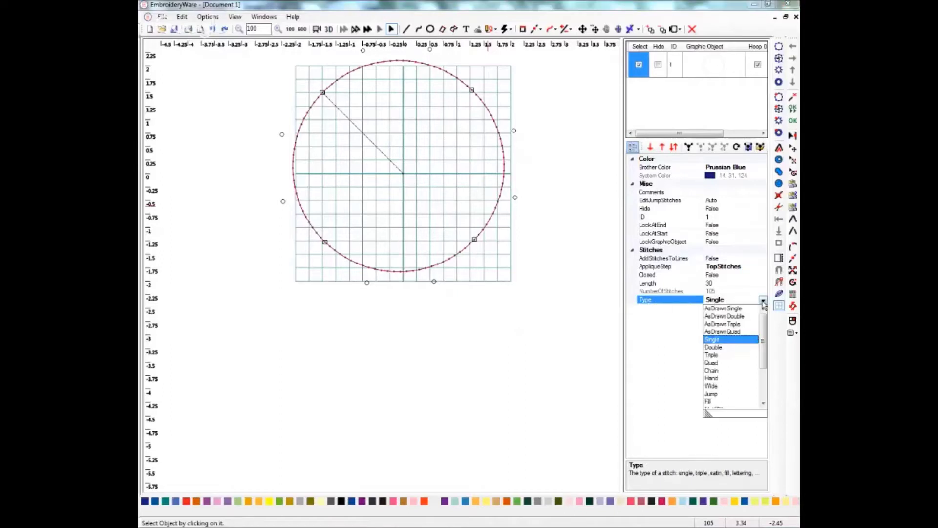
scroll(760, 391, down, 3)
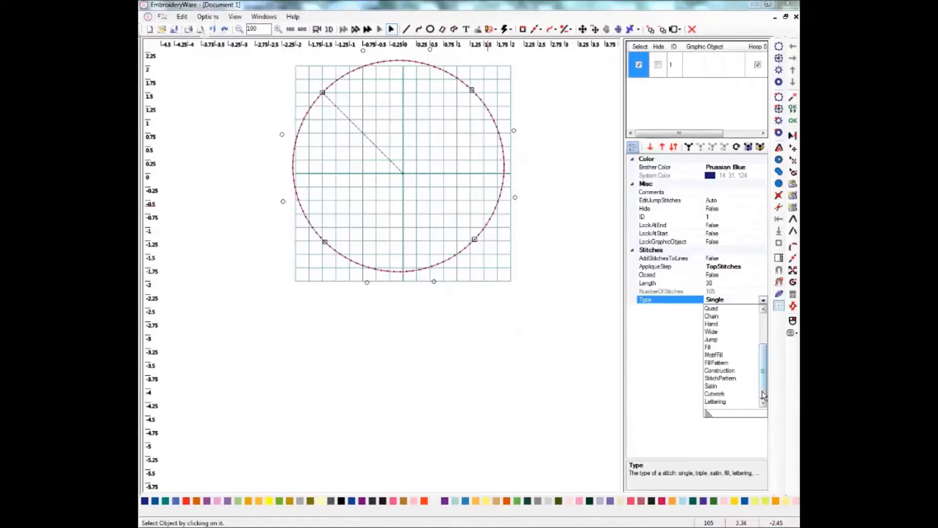
click(712, 355)
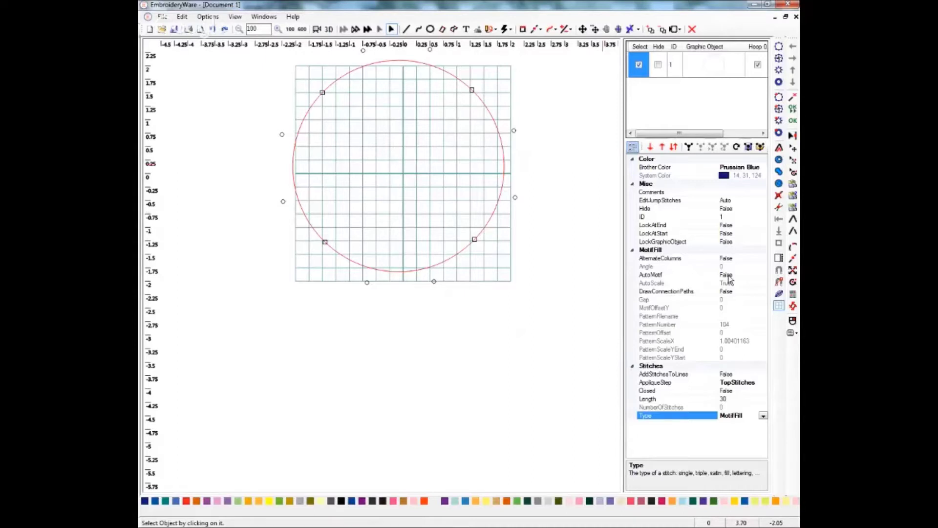
Set the circle's AutoMotif property to True.
click(728, 274)
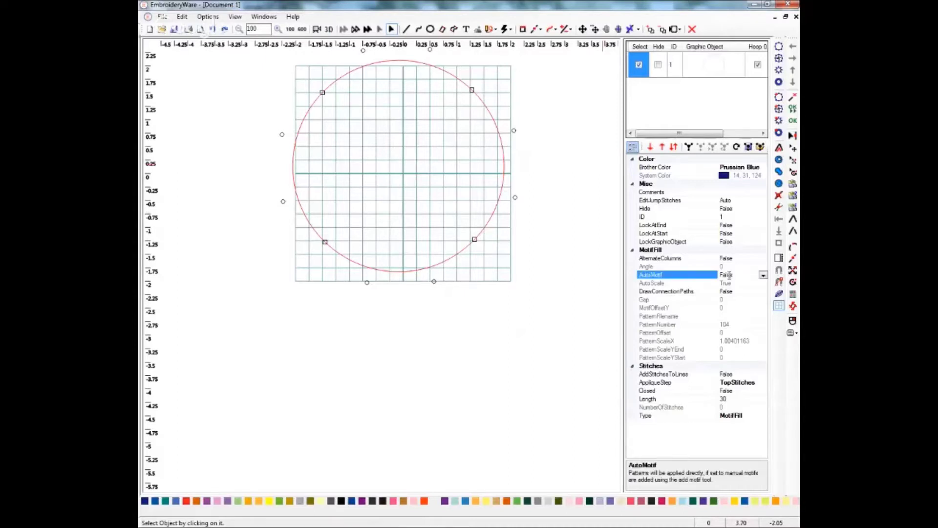
click(763, 276)
click(726, 283)
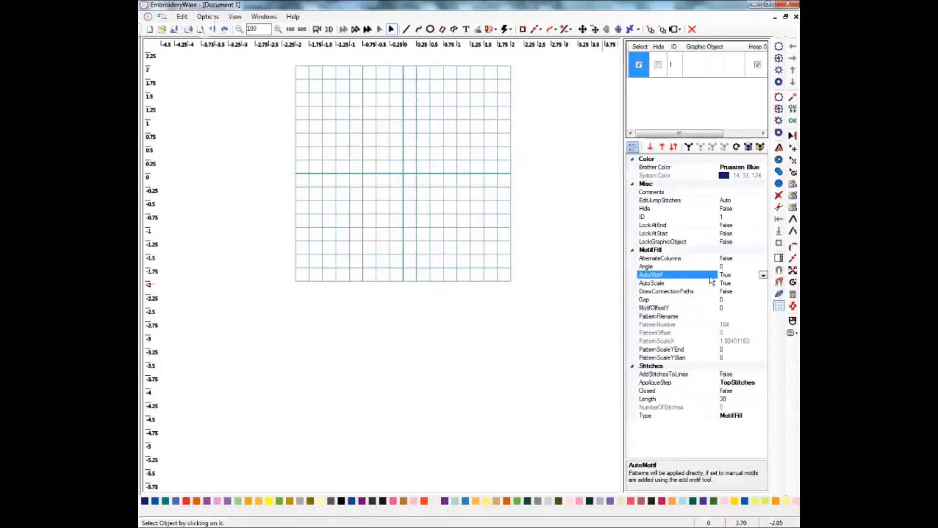
click(210, 17)
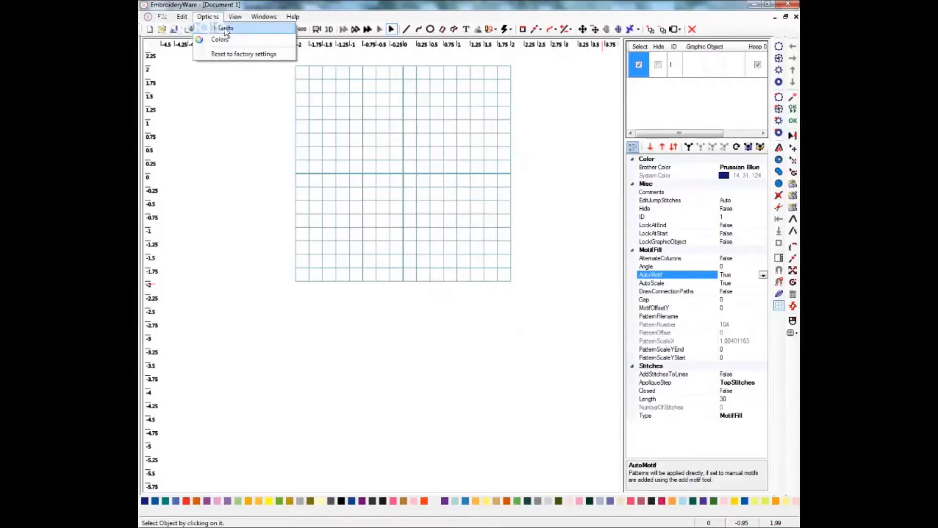
click(226, 29)
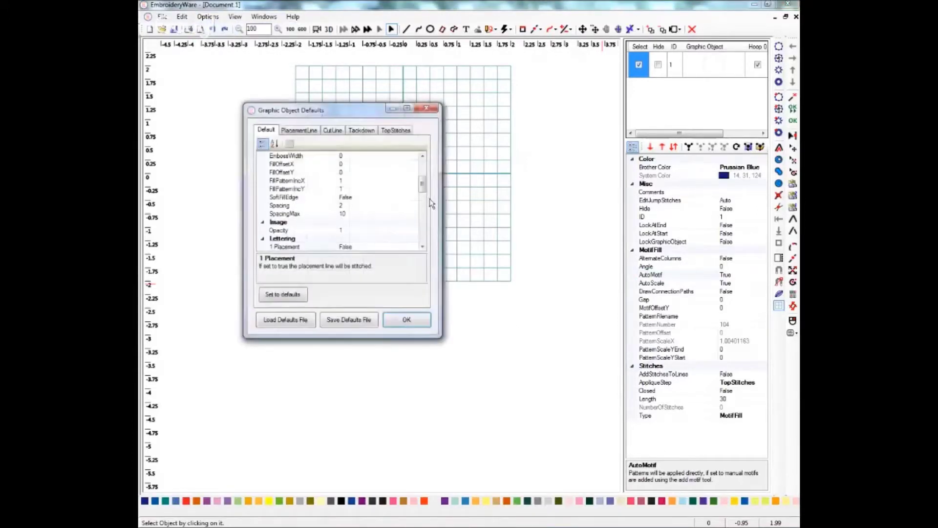
drag(424, 186, 418, 210)
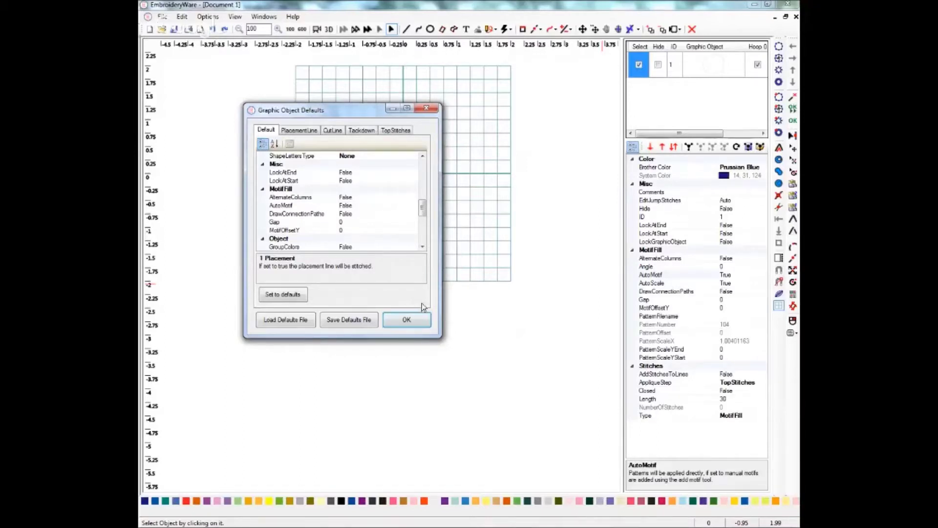
click(426, 109)
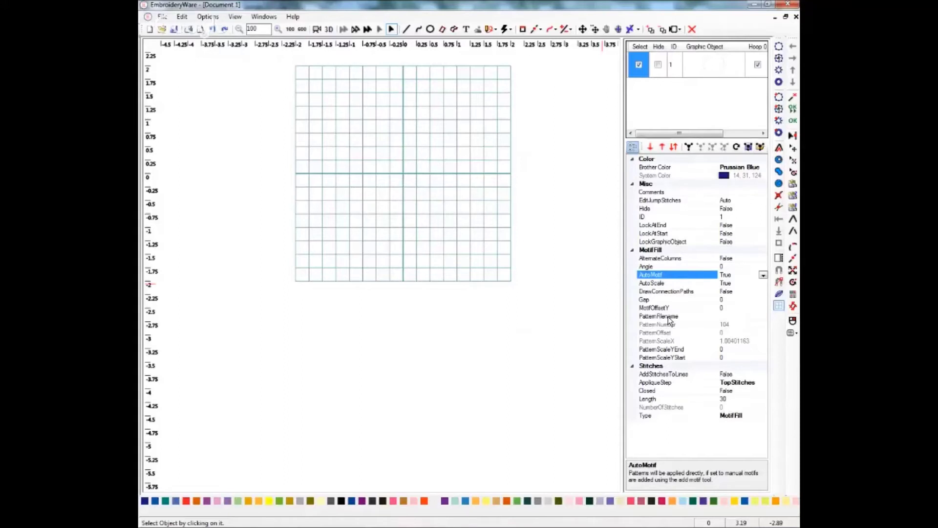
click(668, 318)
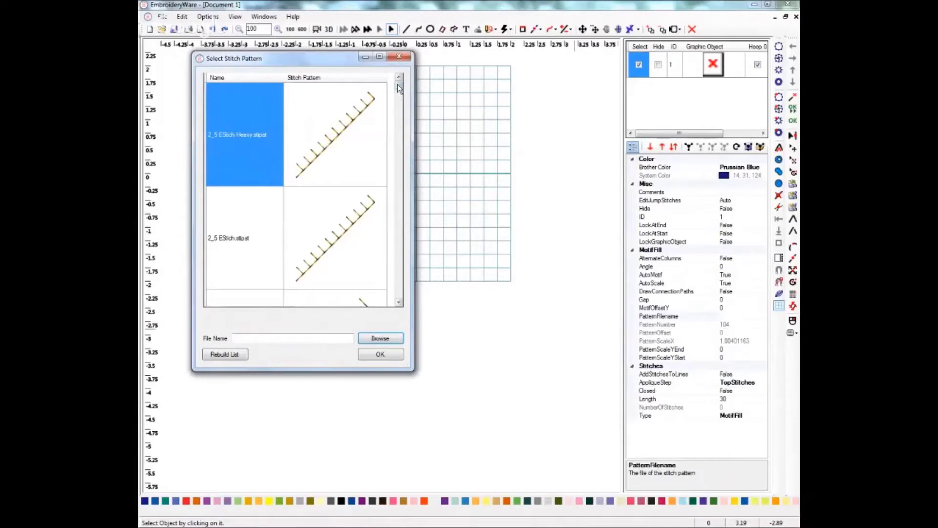
Choose Geometric.stipat as the motif pattern in Select Stitch Pattern and confirm it.
drag(397, 86, 404, 189)
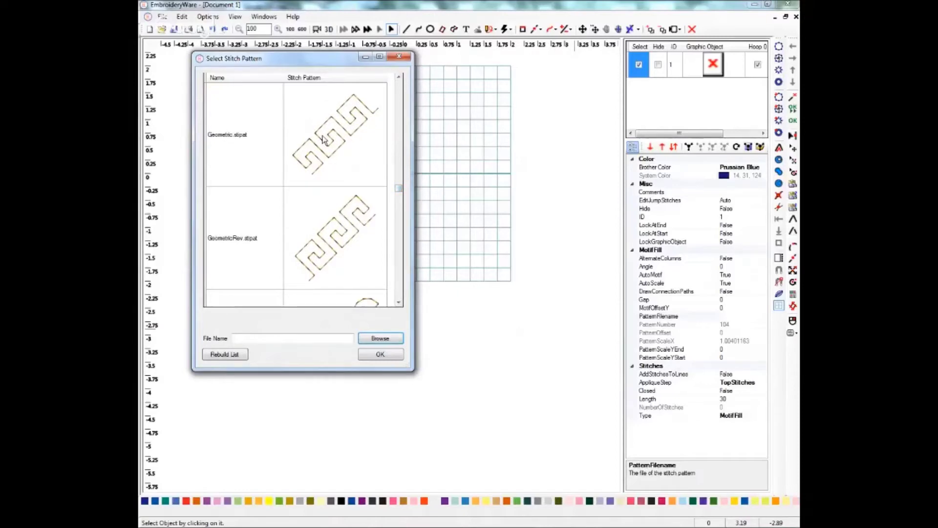
click(308, 140)
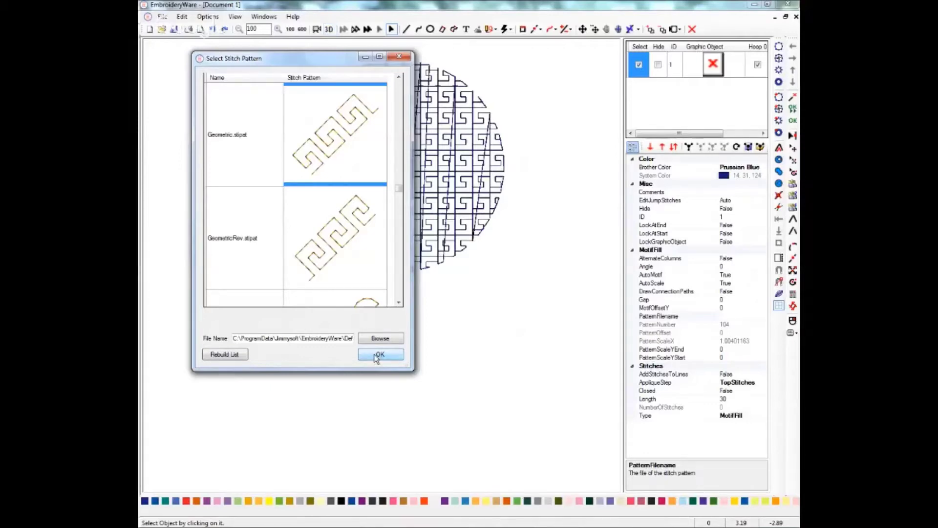
click(379, 354)
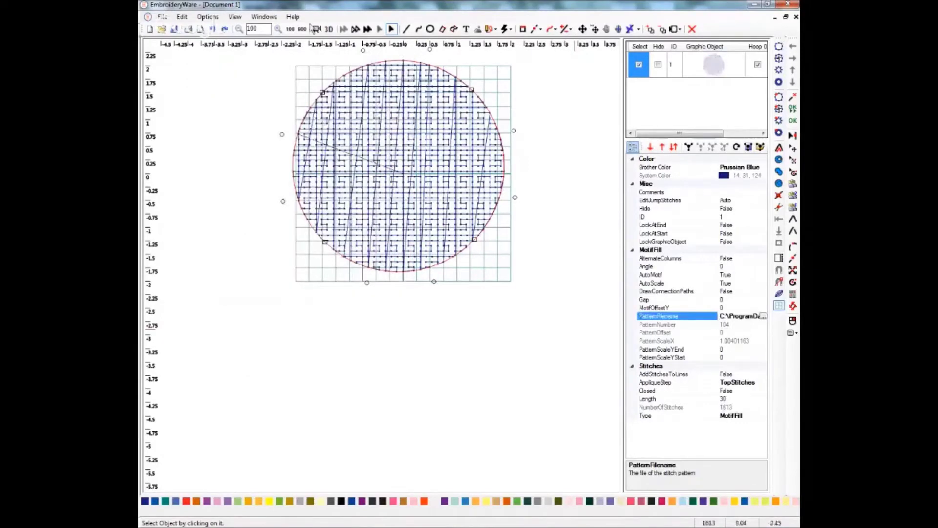
click(328, 29)
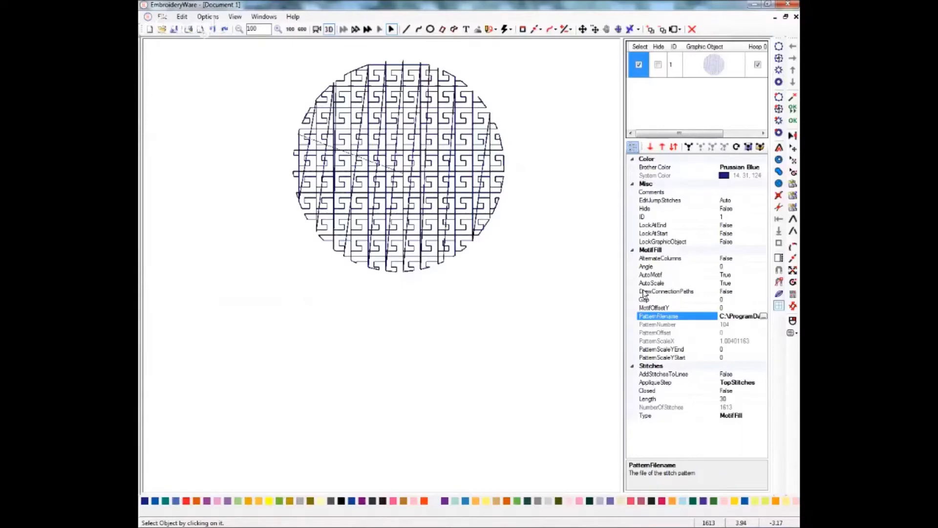
Set DrawConnectionPaths to True and view the connected motif stitching in 3D.
click(729, 293)
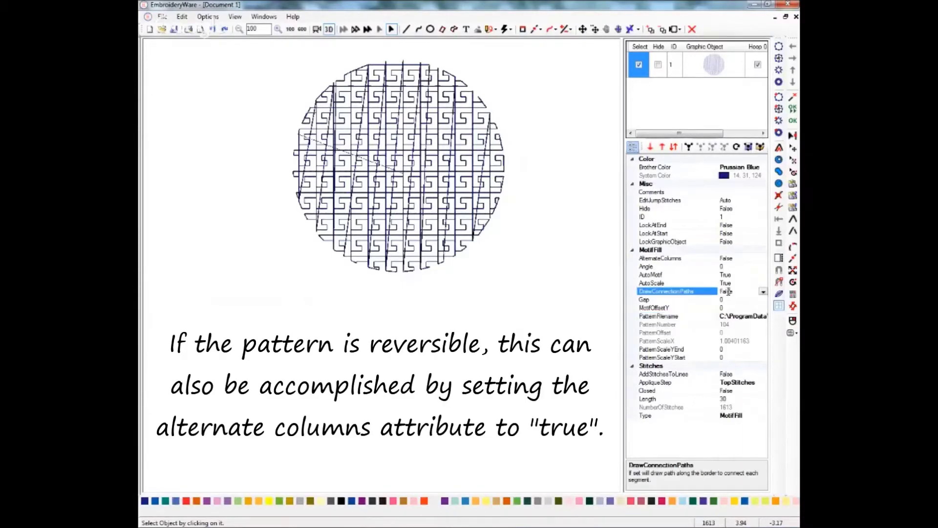
click(763, 293)
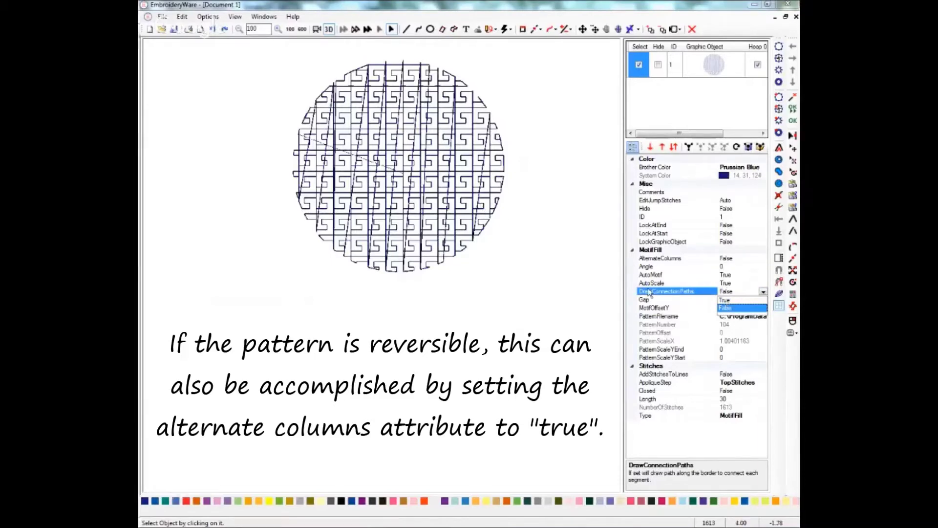
click(726, 301)
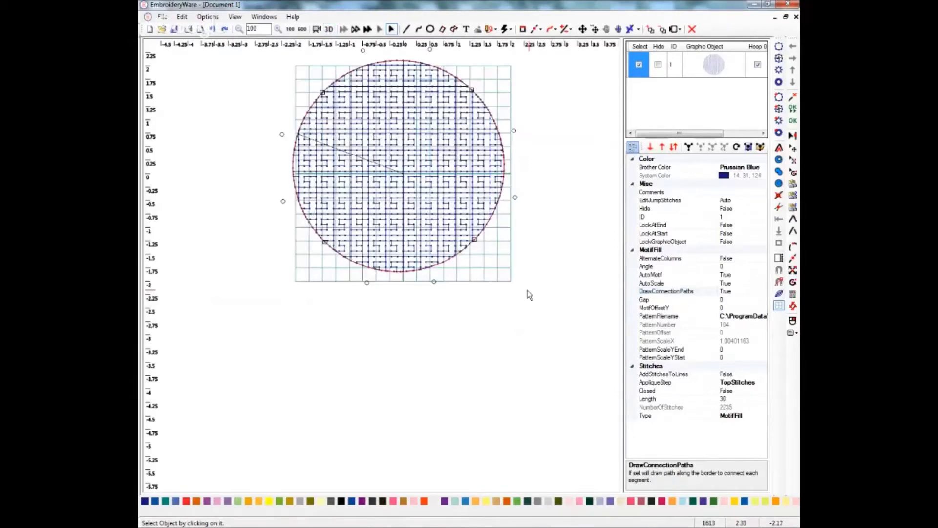
click(330, 31)
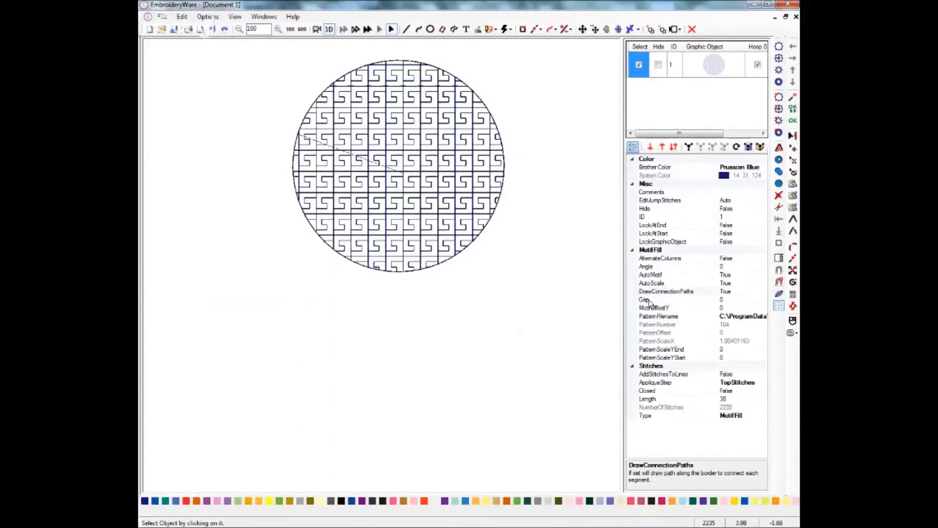
click(727, 299)
Try a column Gap of 40 with a 3D preview, then change the Gap to 60.
double_click(728, 299)
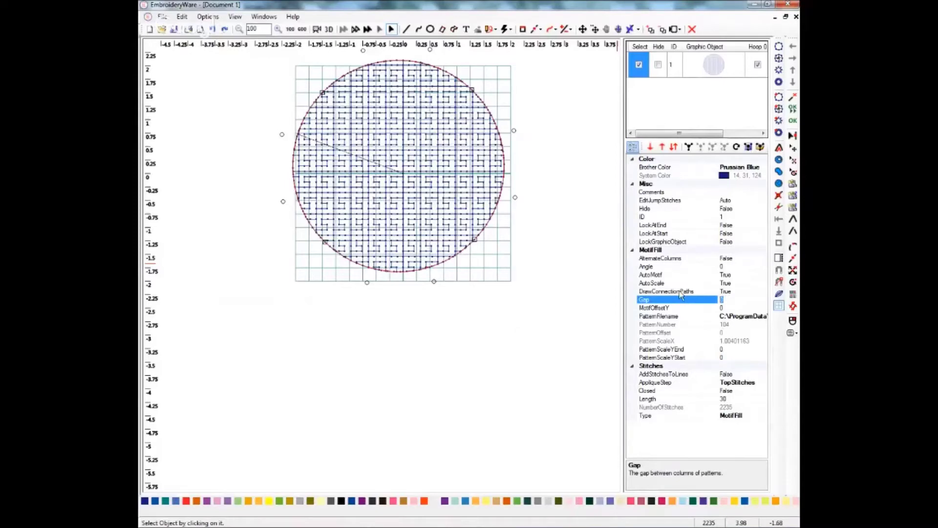
text(40)
key(Return)
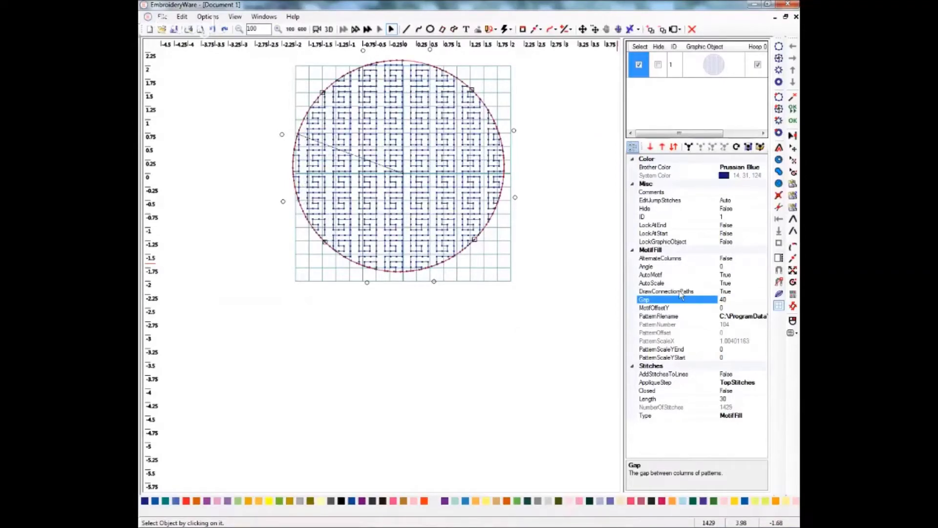
click(328, 28)
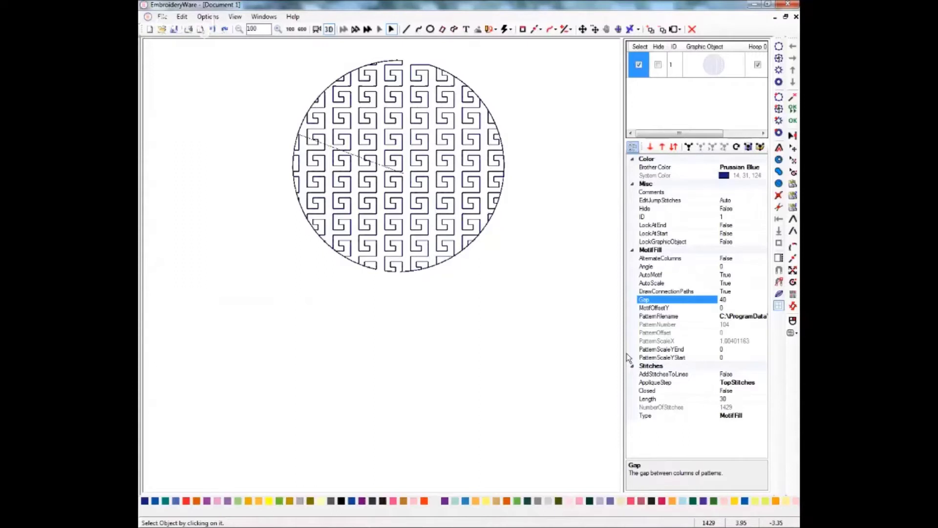
click(682, 300)
text(60)
key(Return)
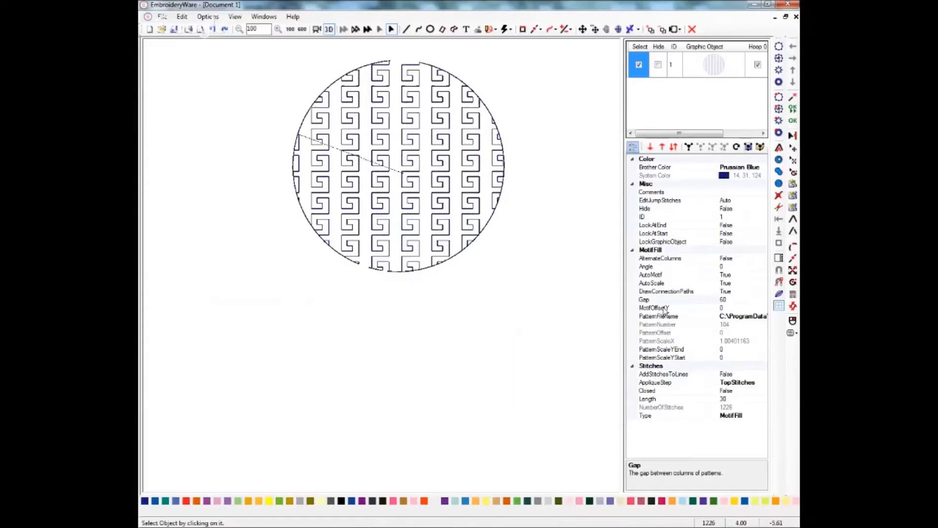
click(723, 308)
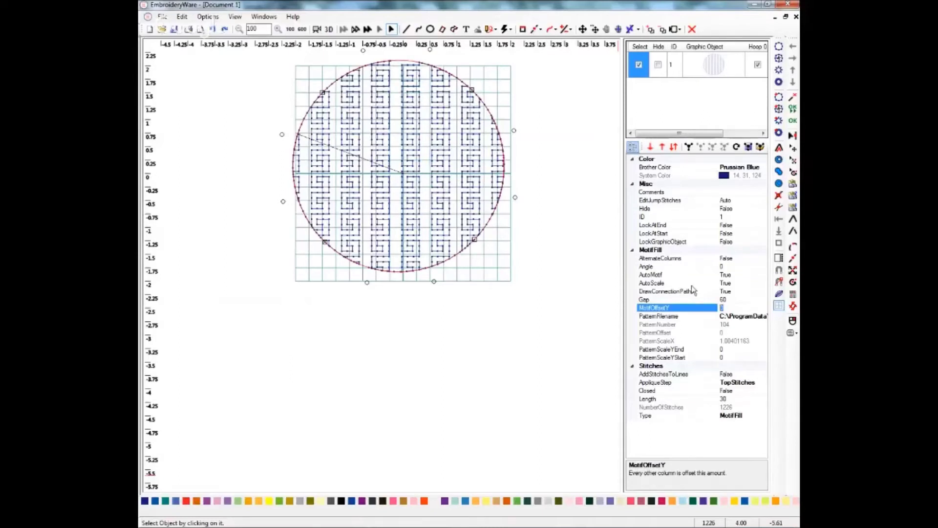
text(2)
click(572, 302)
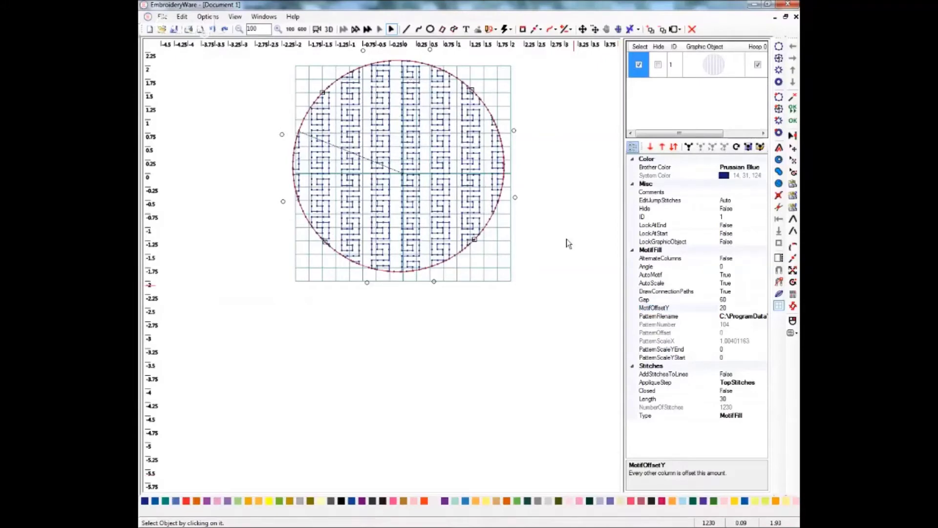
click(723, 307)
double_click(723, 307)
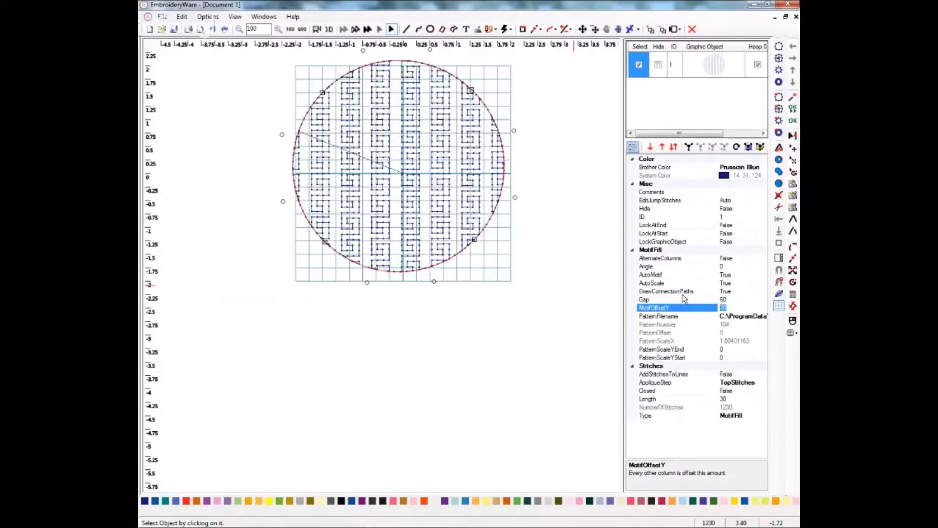
text(0)
key(Return)
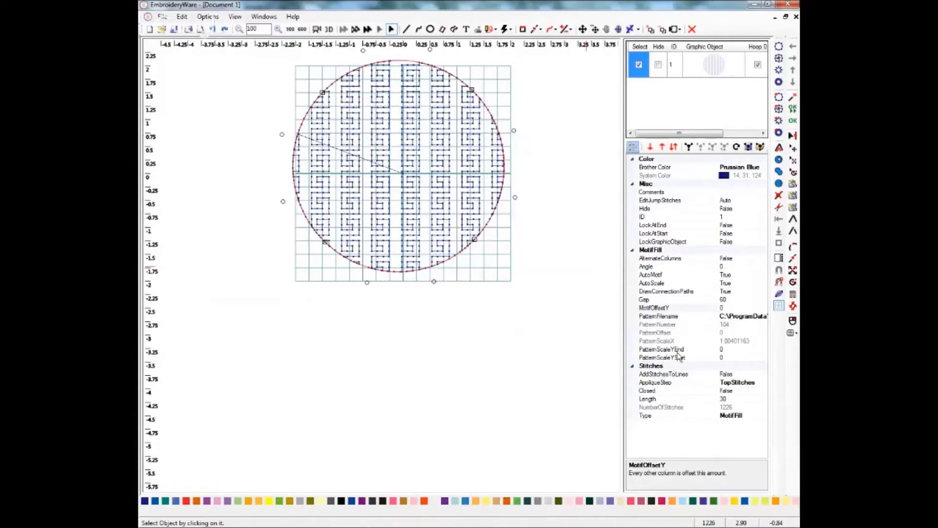
Set PatternScaleYEnd to 3 and view the varying row heights as rendered 3D stitches.
click(728, 349)
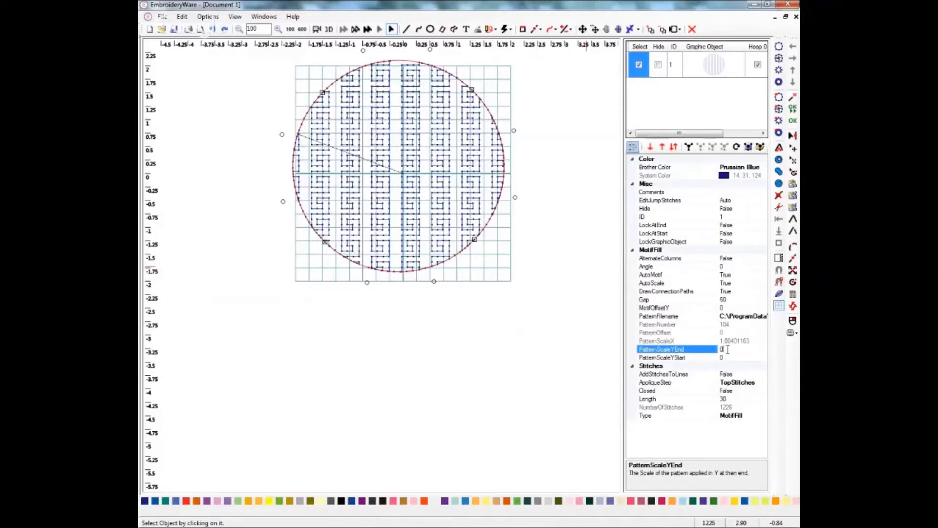
double_click(728, 349)
text(3)
key(Return)
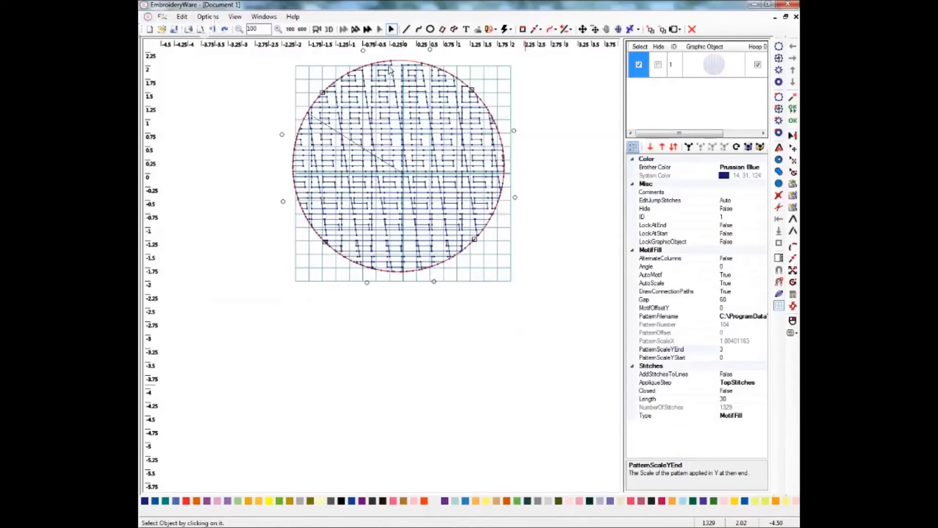
click(328, 29)
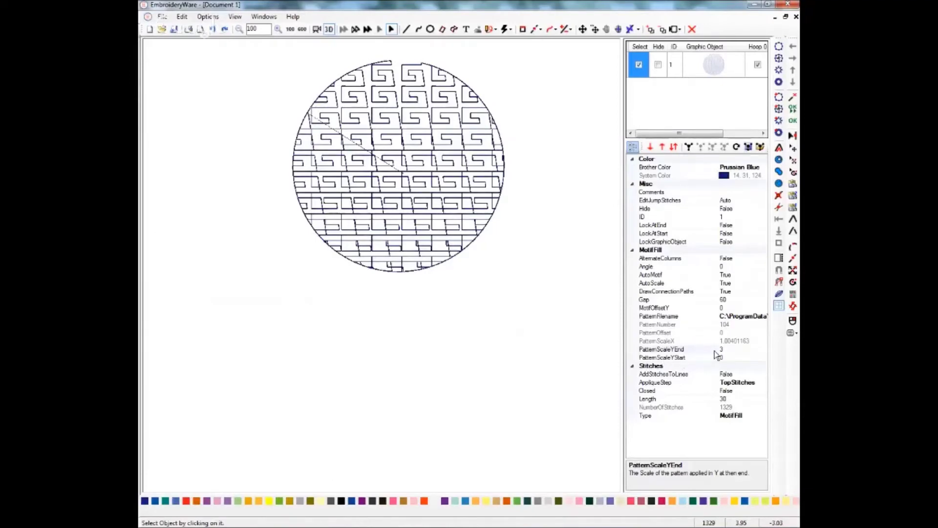
Clear PatternScaleYEnd to 0 so it resets to 1, restoring uniform motif rows.
click(729, 349)
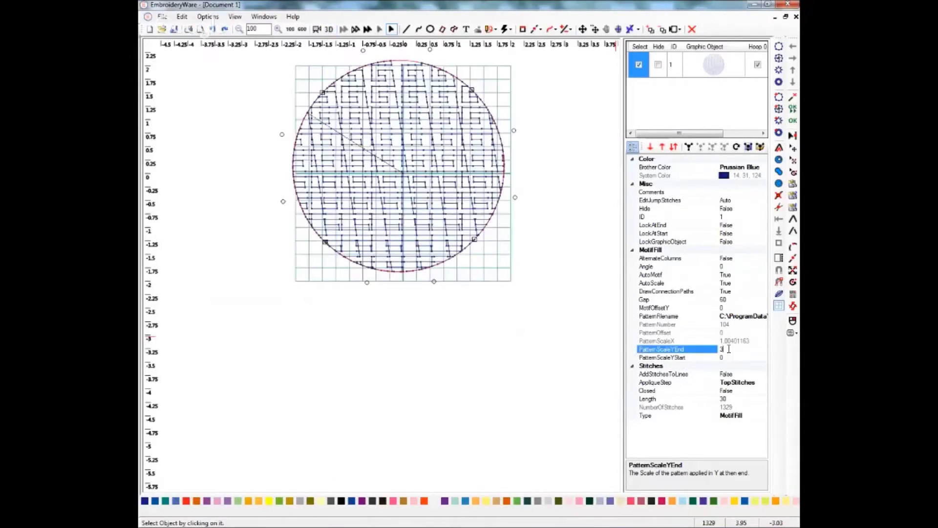
key(BackSpace)
text(0)
click(566, 298)
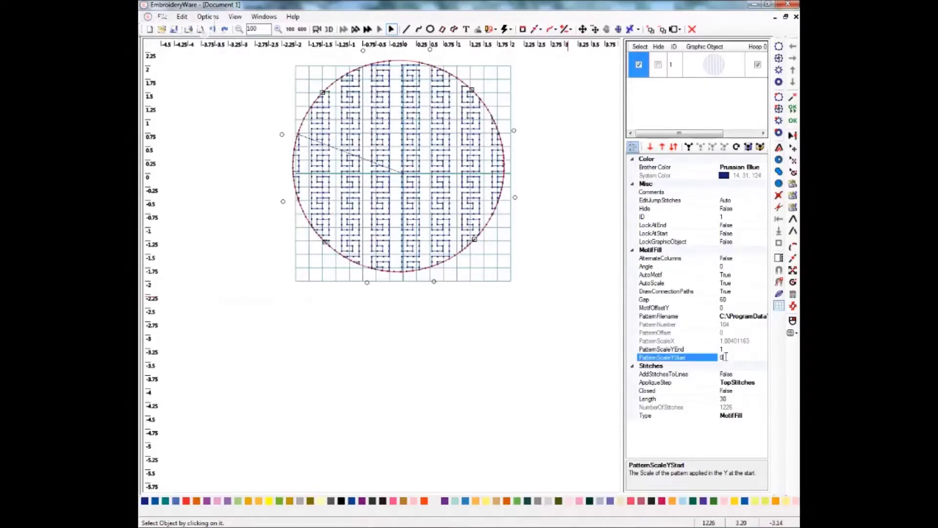
Preview a PatternScaleYStart of 3 in 3D, restore it to 1, then open the PatternFilename chooser.
click(678, 358)
text(3)
key(Return)
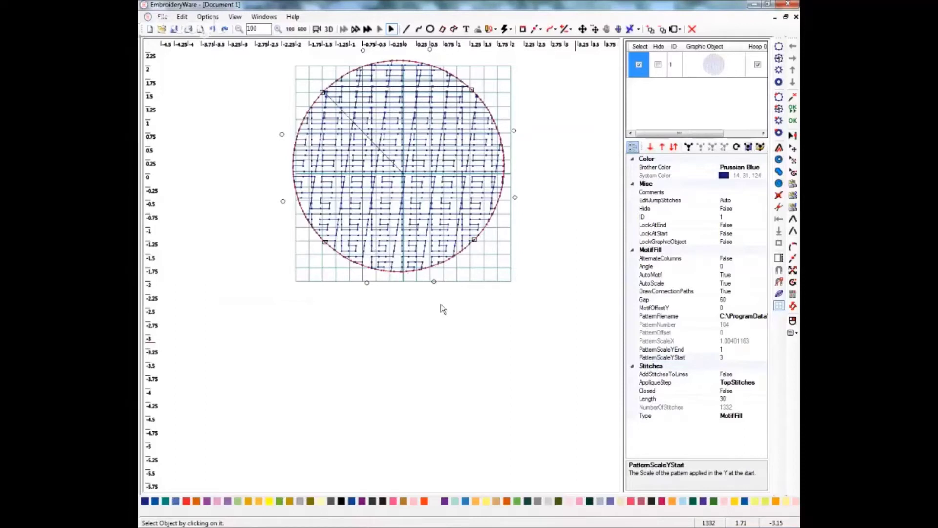
click(329, 29)
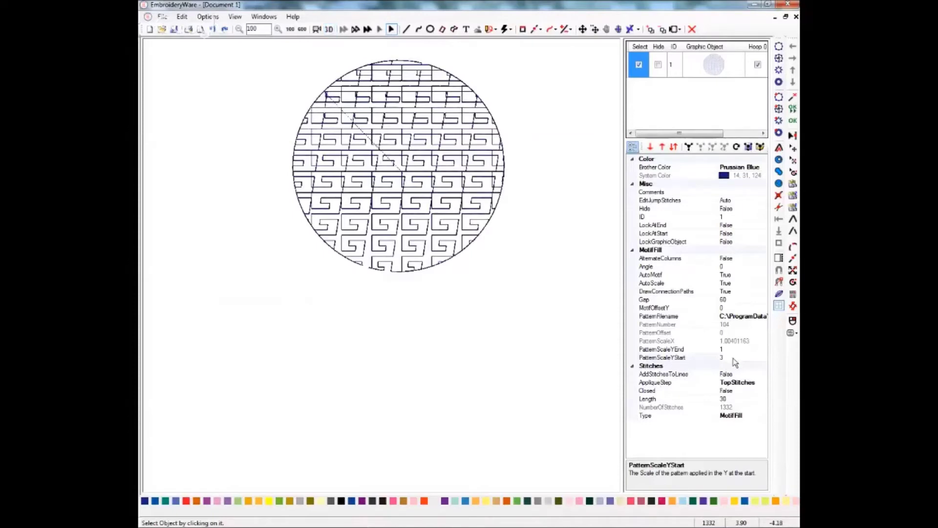
click(681, 356)
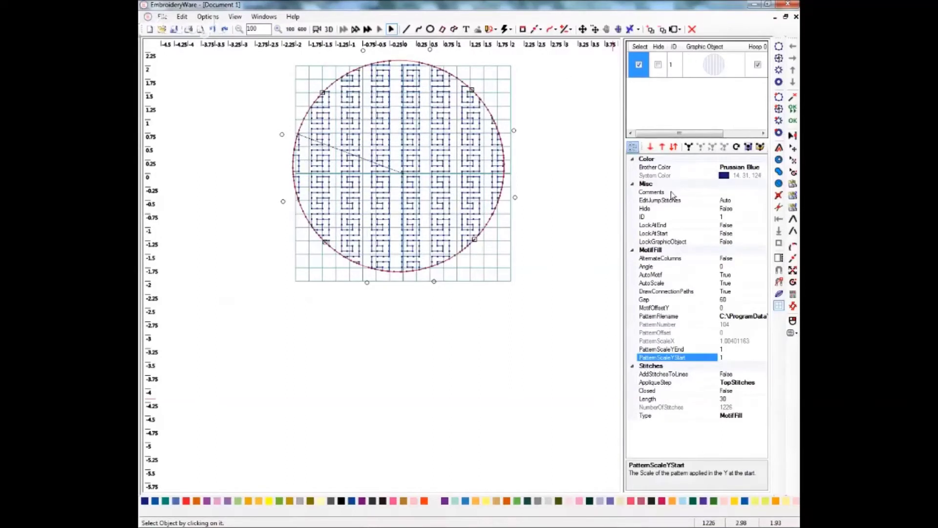
click(764, 317)
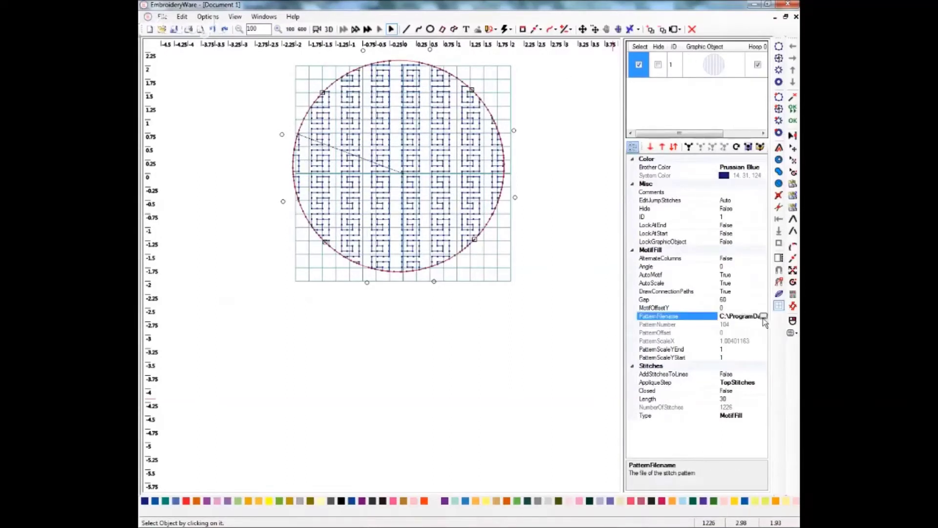
click(764, 318)
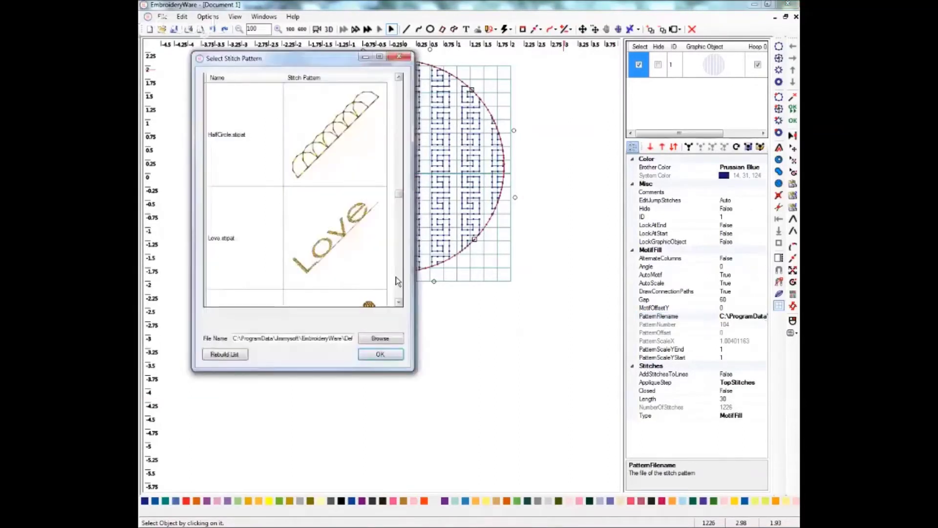
Pick RibbonSmall.stipat from the Select Stitch Pattern list and confirm it.
scroll(396, 276, down, 3)
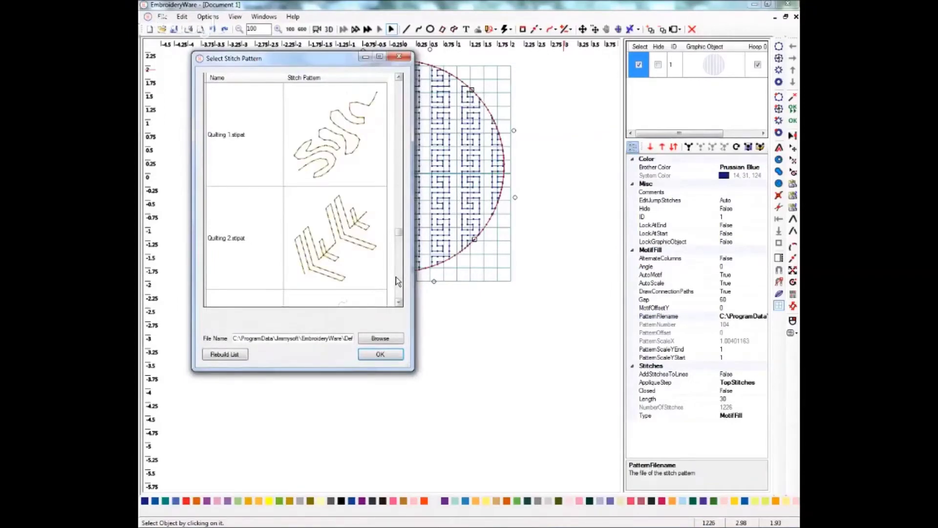
scroll(395, 276, down, 2)
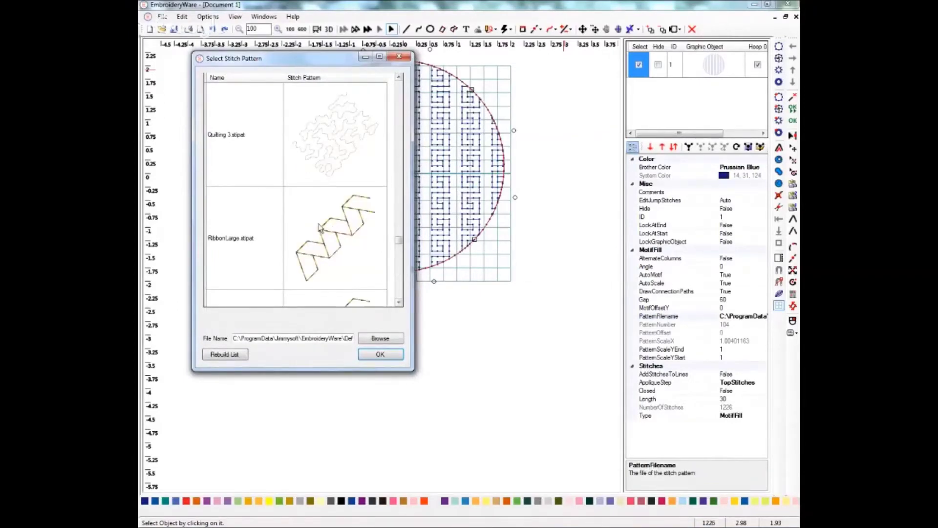
scroll(394, 282, down, 1)
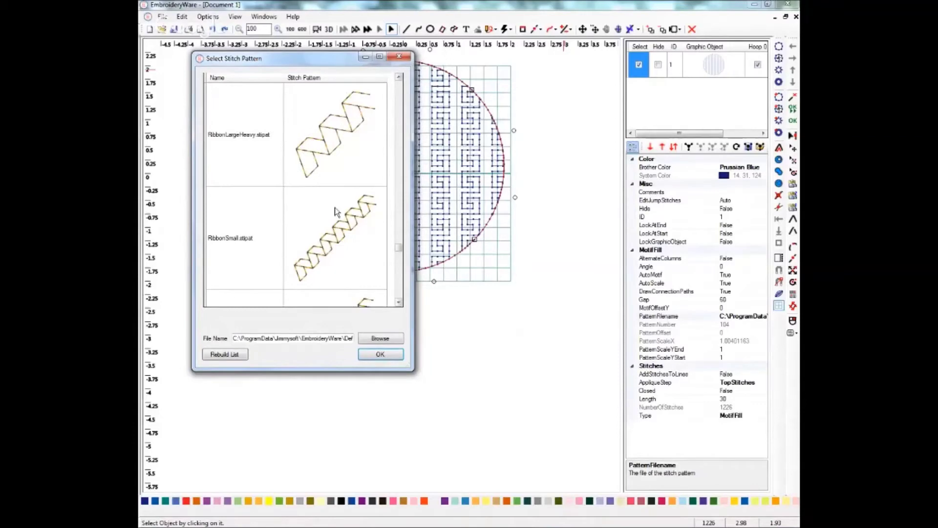
click(379, 276)
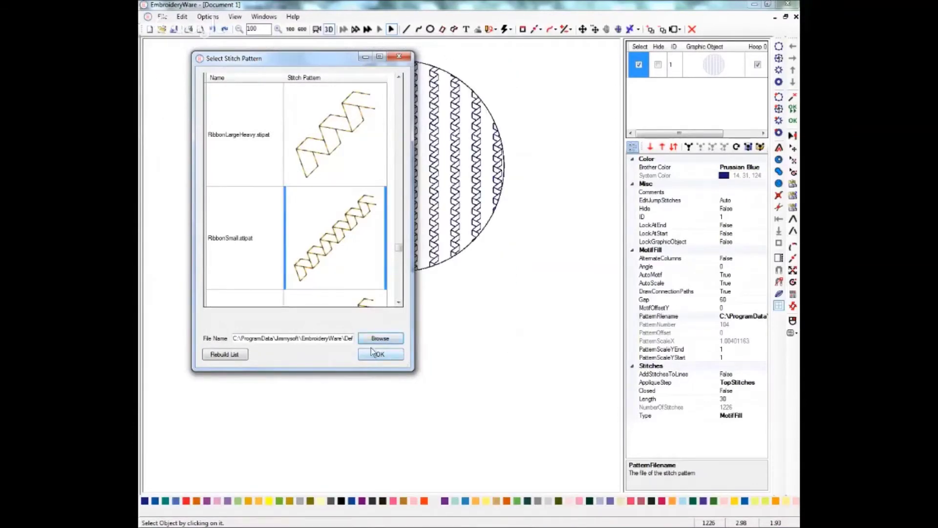
key(Return)
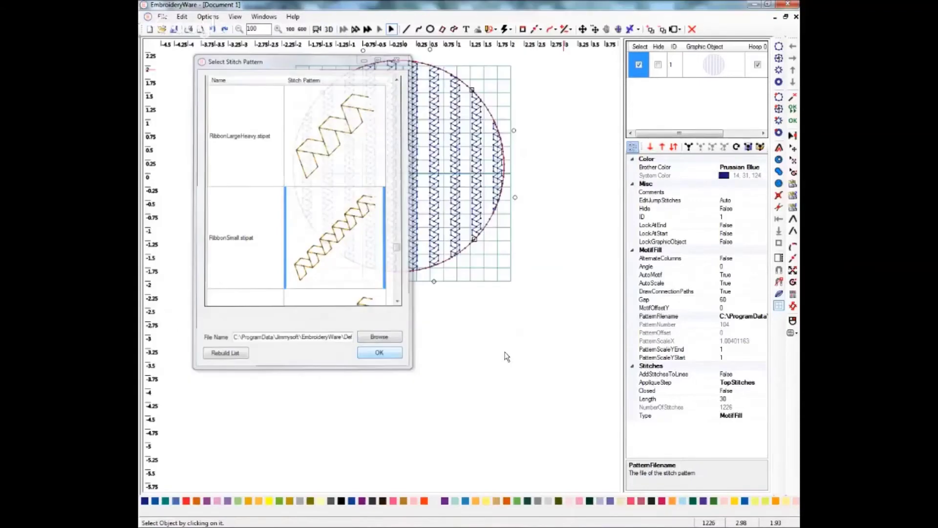
click(734, 299)
Set the column Gap to 0 and view the dense RibbonSmall fill as 3D stitches.
click(671, 300)
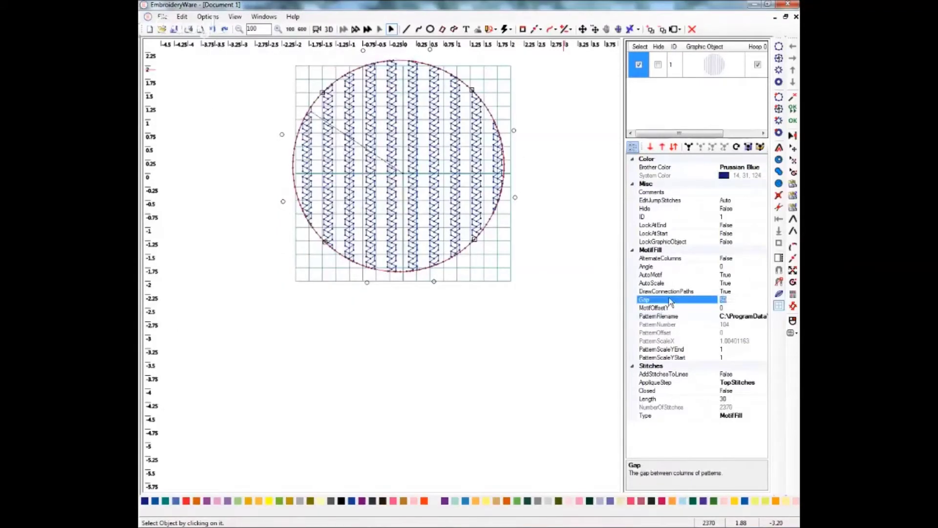
text(0)
key(Return)
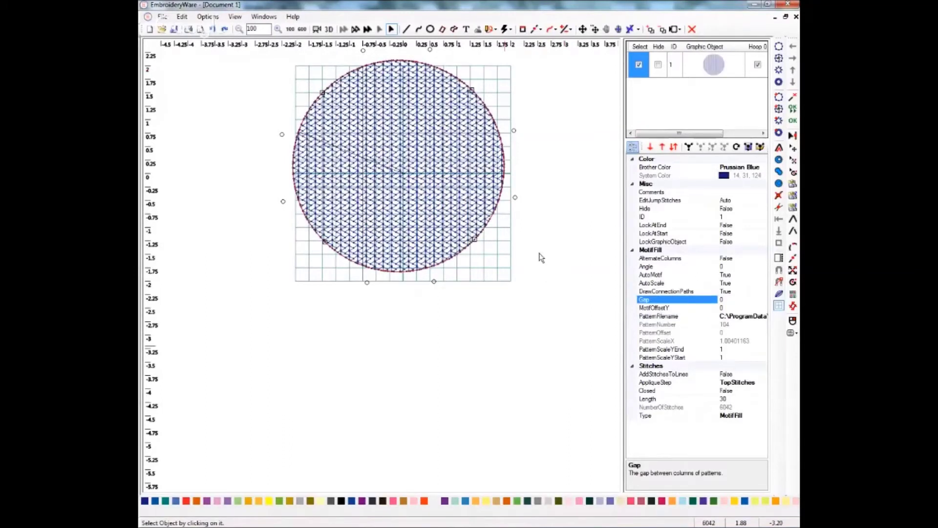
click(329, 29)
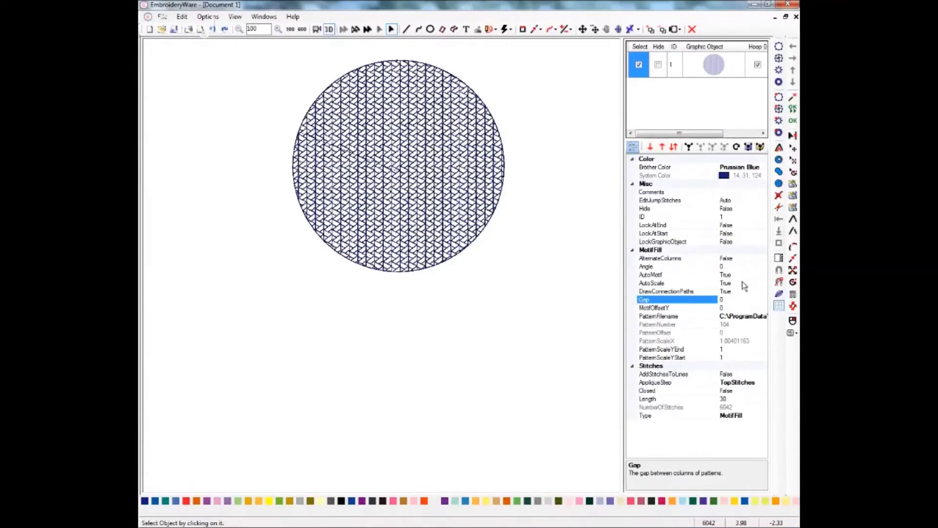
Rotate the ribbon motif fill to a 60° angle, then bring up the AlternateColumns options.
click(731, 266)
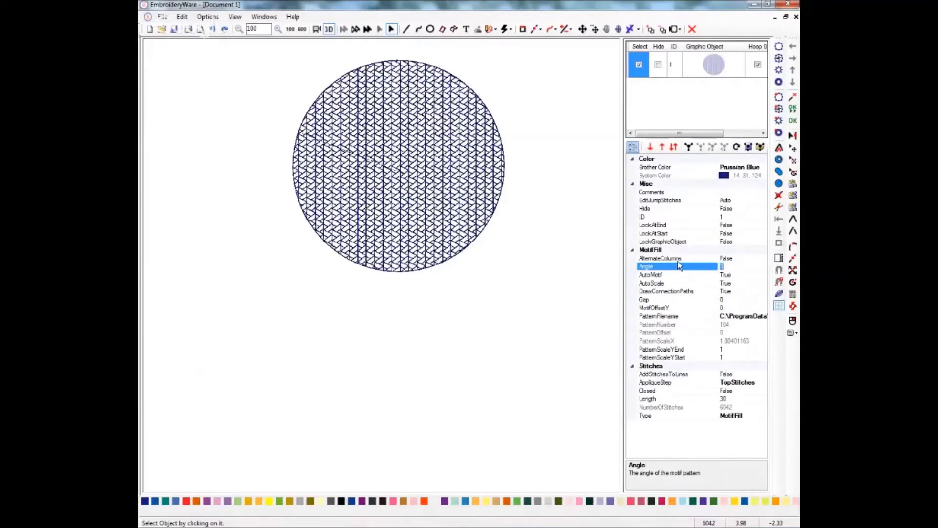
text(60)
click(558, 214)
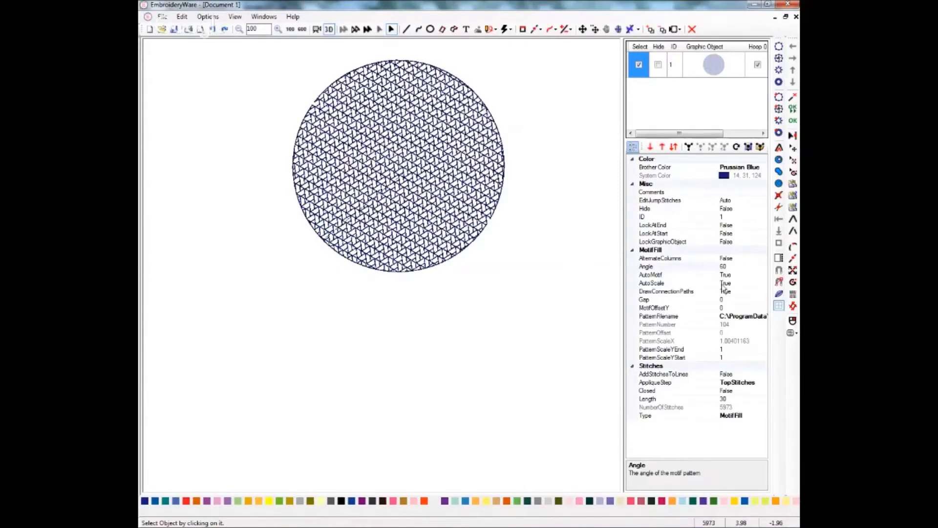
click(733, 258)
click(763, 258)
Set AlternateColumns to True and view the 60° ribbon fill as rendered 3D stitches.
click(733, 274)
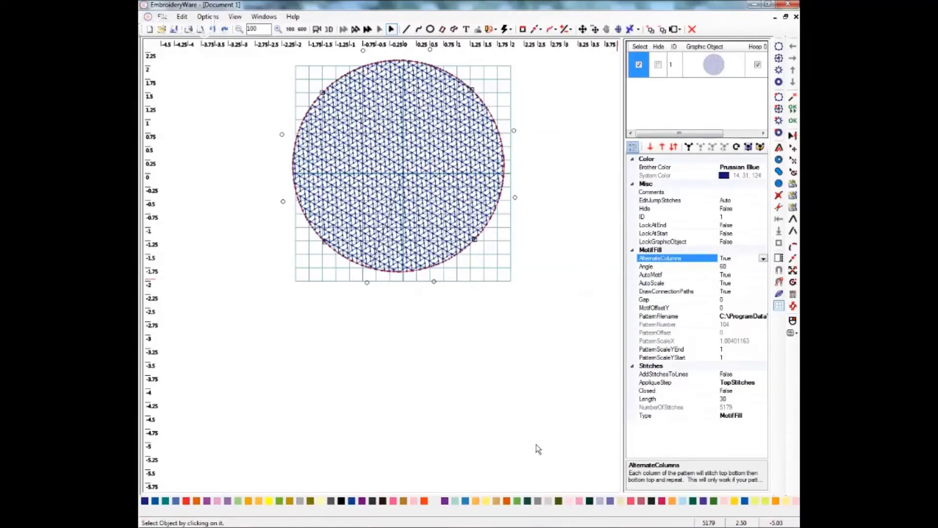
drag(651, 460, 651, 436)
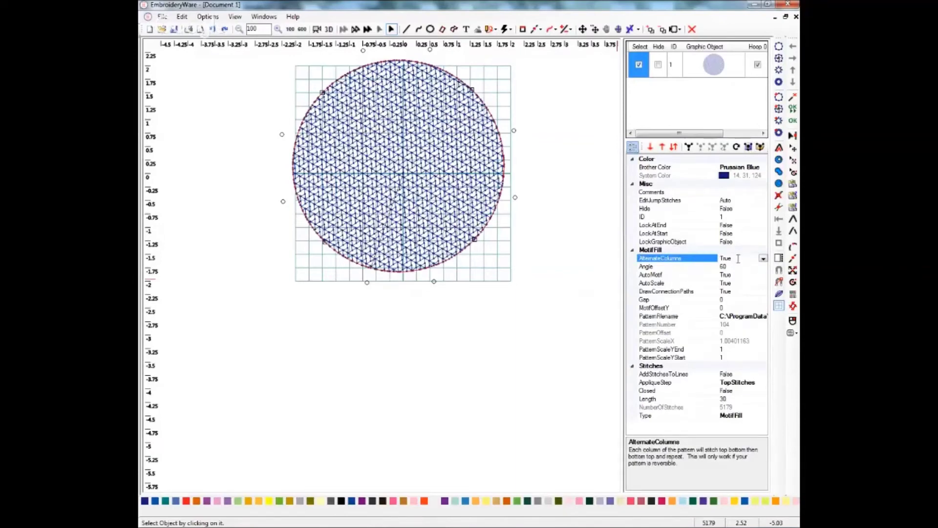
click(572, 318)
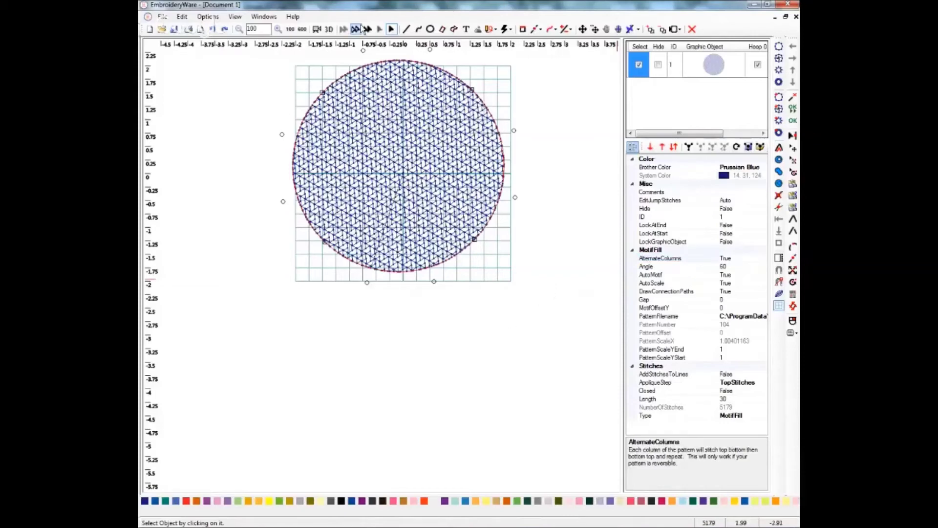
click(326, 32)
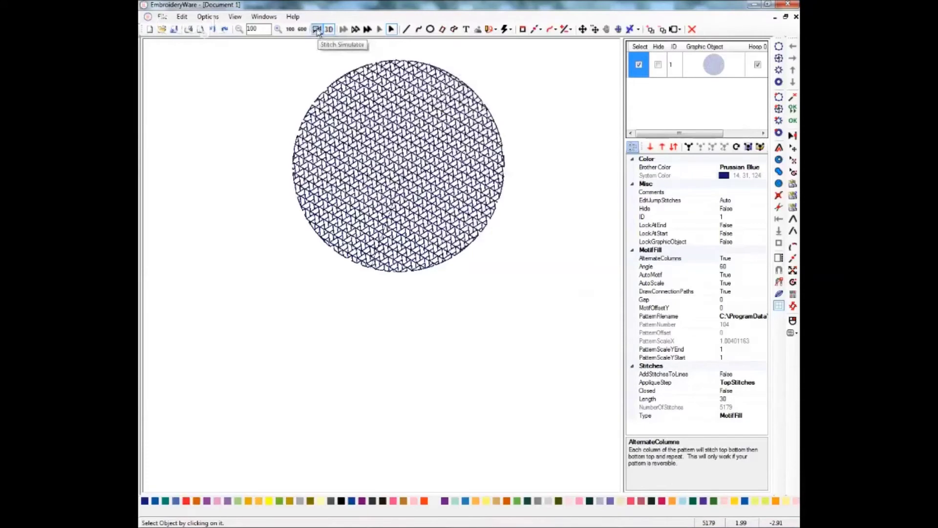
click(316, 30)
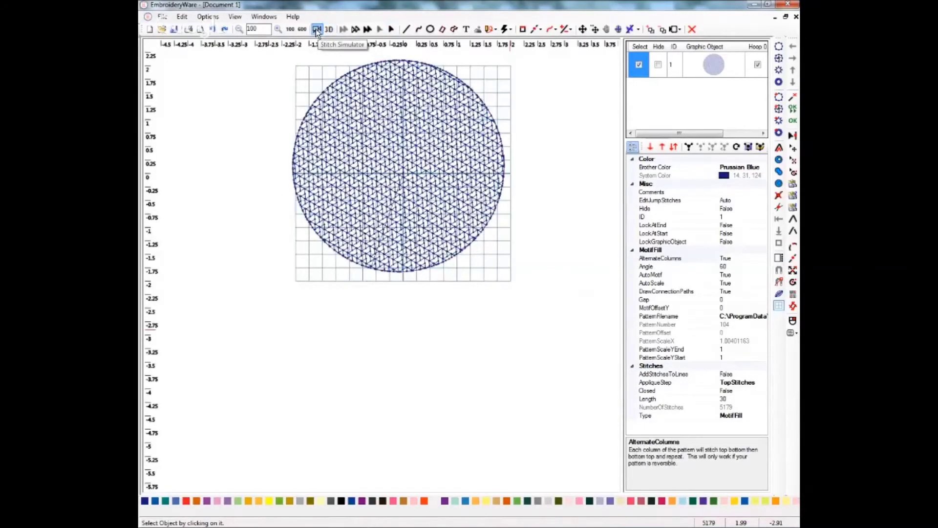
drag(274, 59, 684, 225)
click(664, 235)
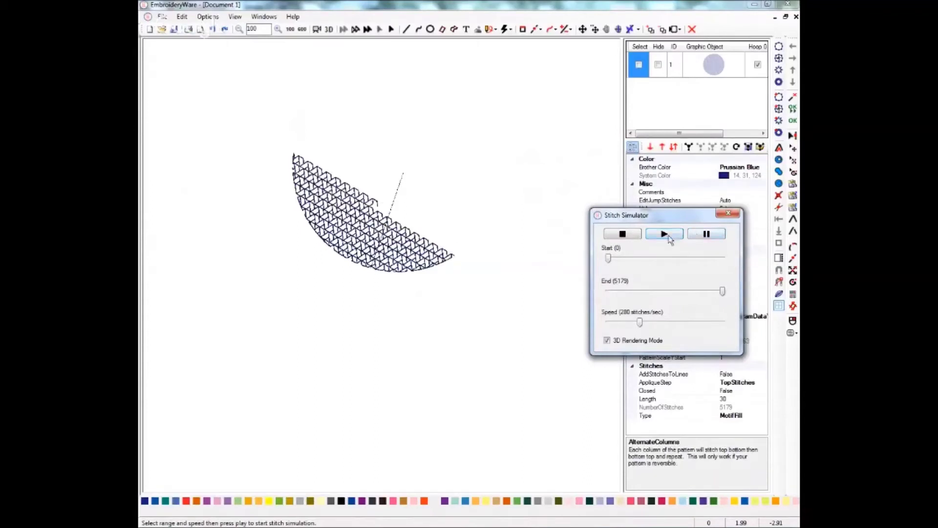
click(725, 215)
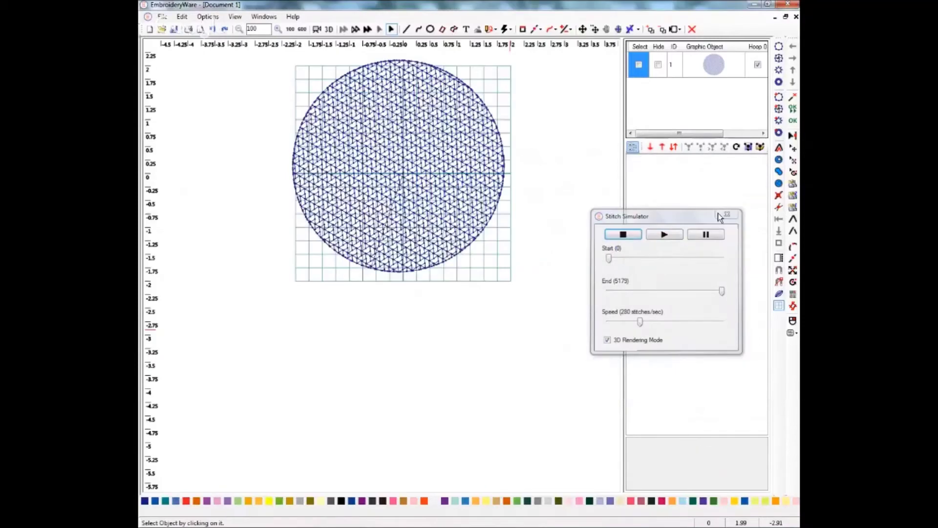
click(639, 64)
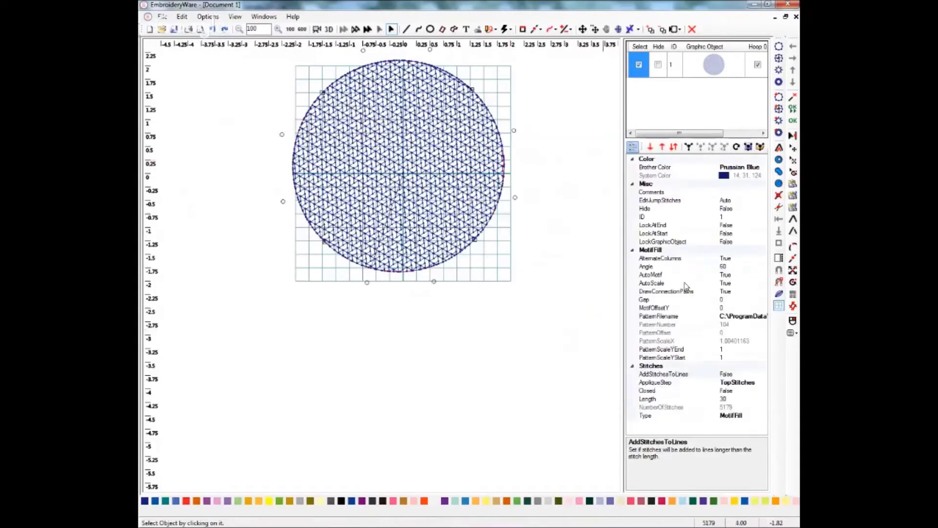
Switch AlternateColumns to False for the circle's motif fill.
click(690, 259)
click(763, 259)
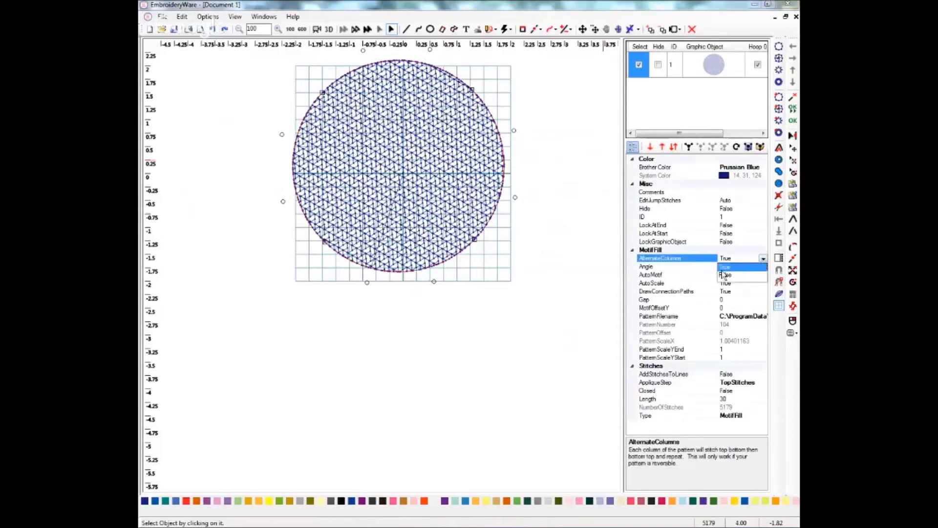
click(722, 269)
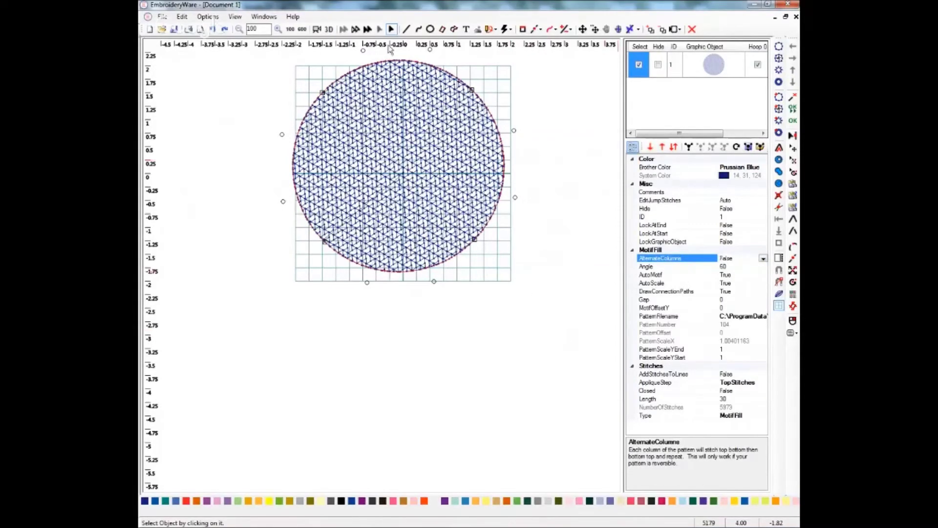
Play and pause the 5973-stitch fill in the Stitch Simulator, then close it.
click(317, 30)
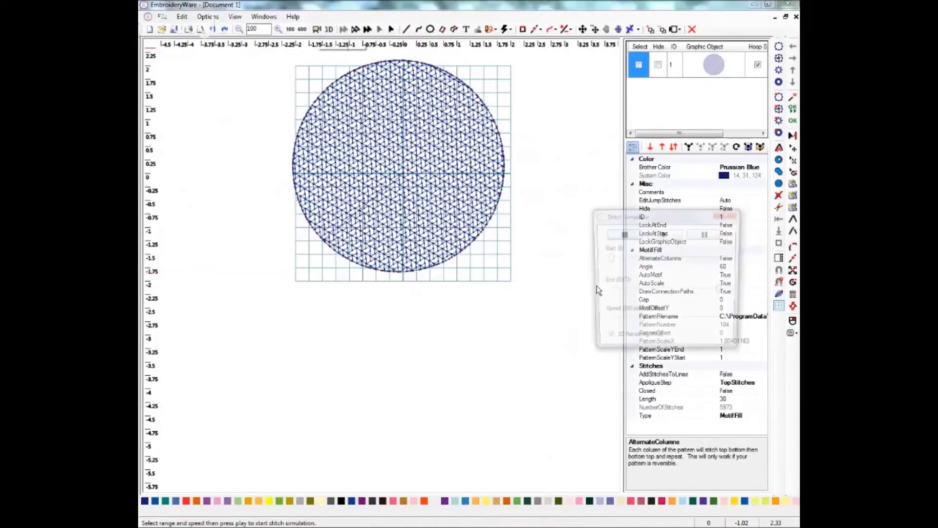
click(664, 234)
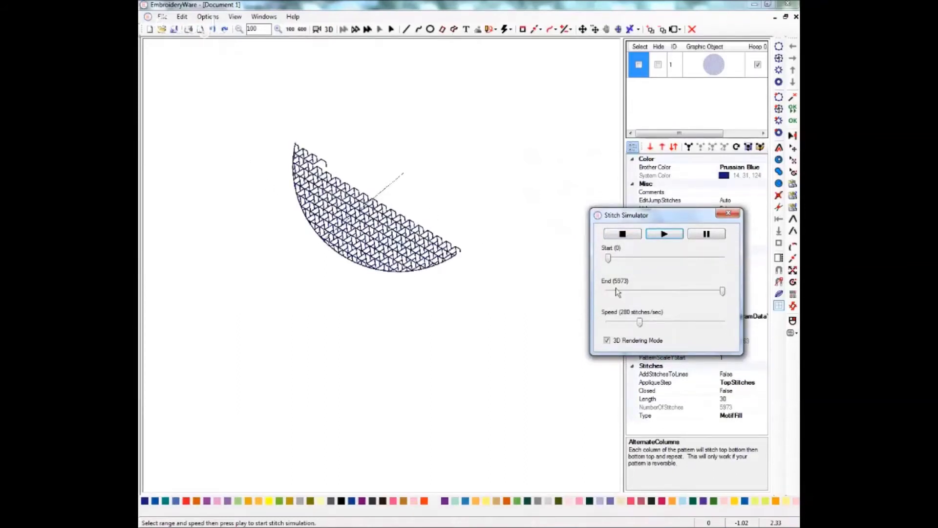
click(703, 238)
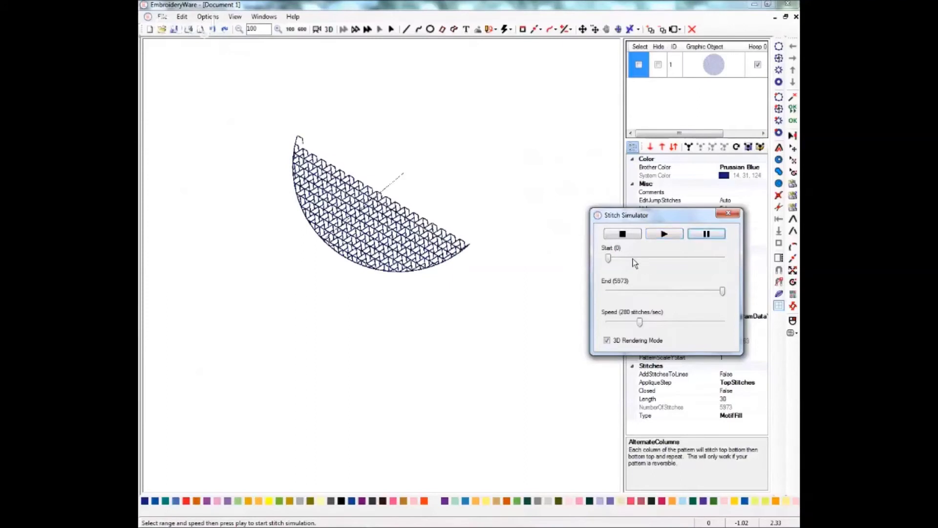
click(729, 216)
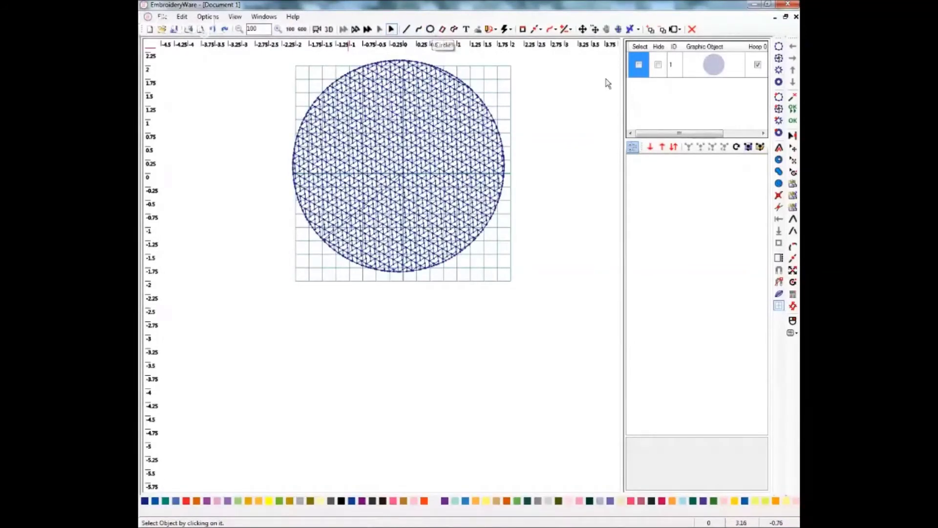
Select the circle and inspect its PatternScaleX value of 1.00401163.
click(638, 64)
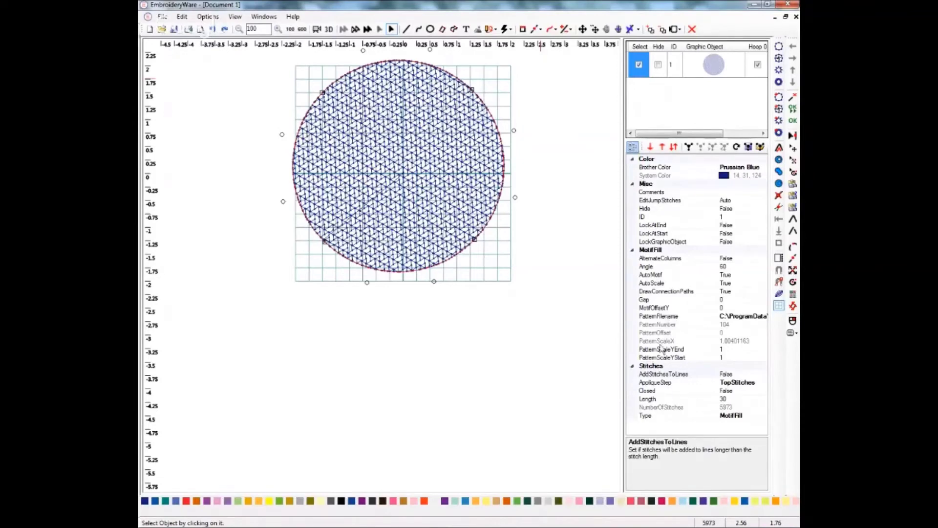
click(730, 342)
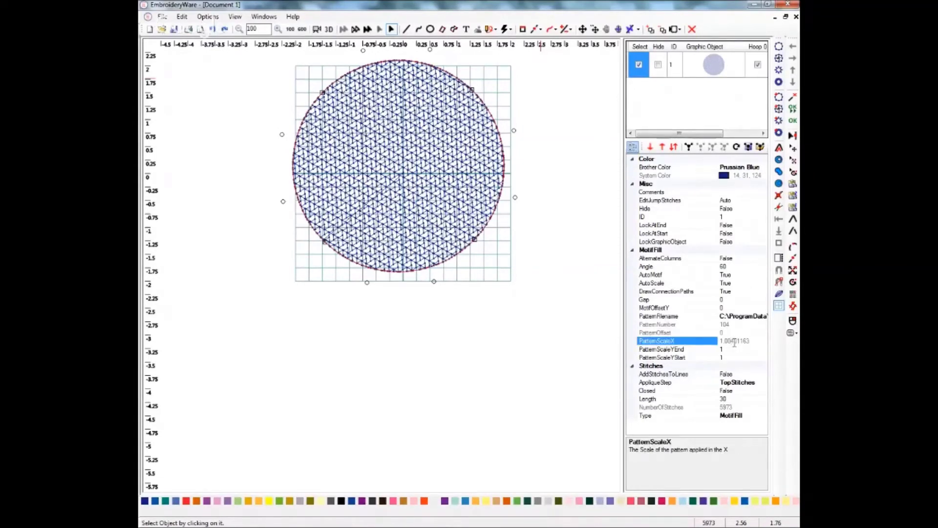
click(736, 341)
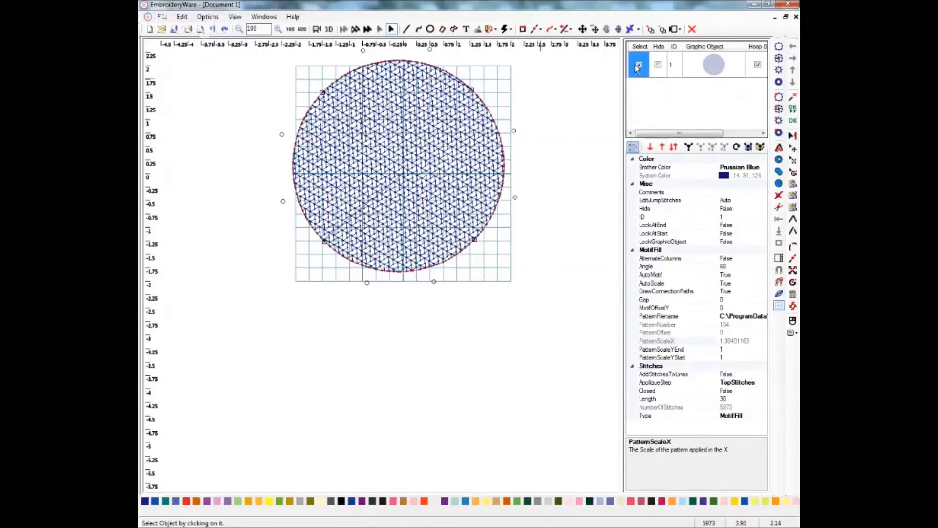
click(746, 316)
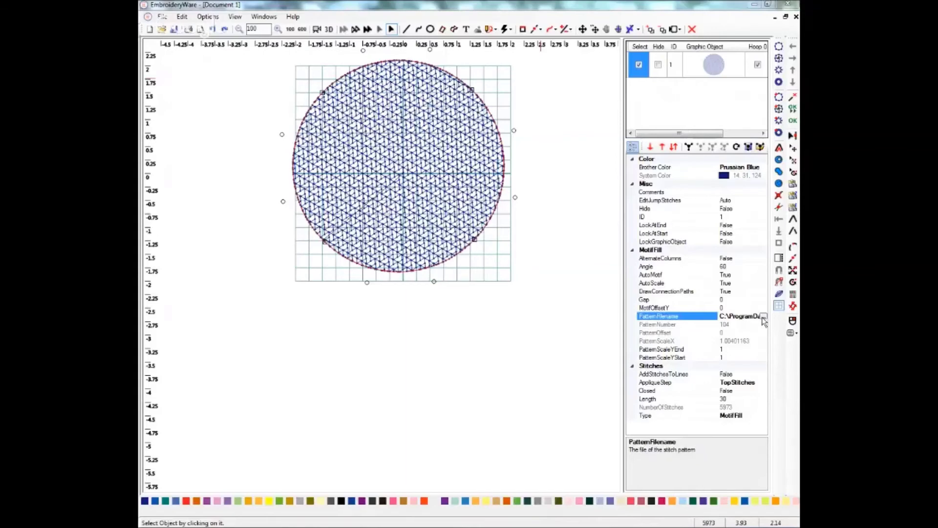
Swap the circle's fill pattern for ZigZag2.stipat from the Select Stitch Pattern list.
click(763, 318)
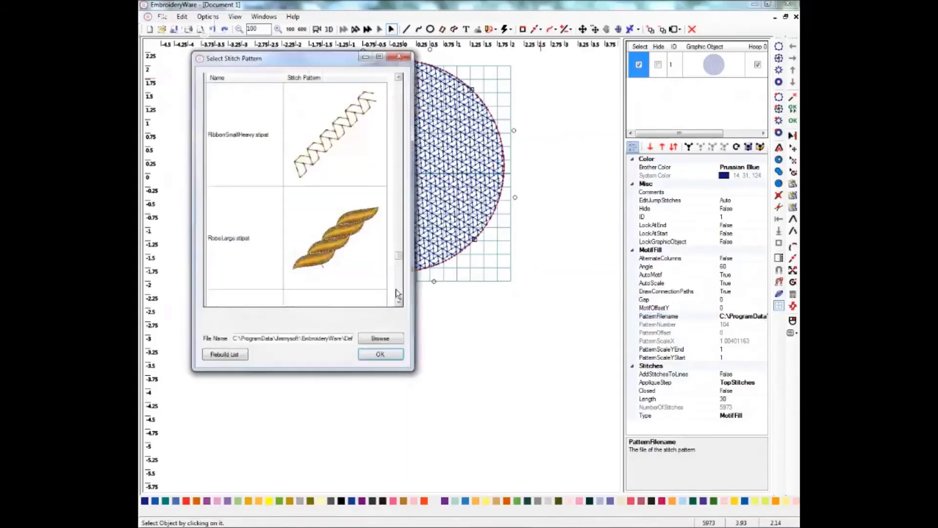
scroll(396, 289, down, 2)
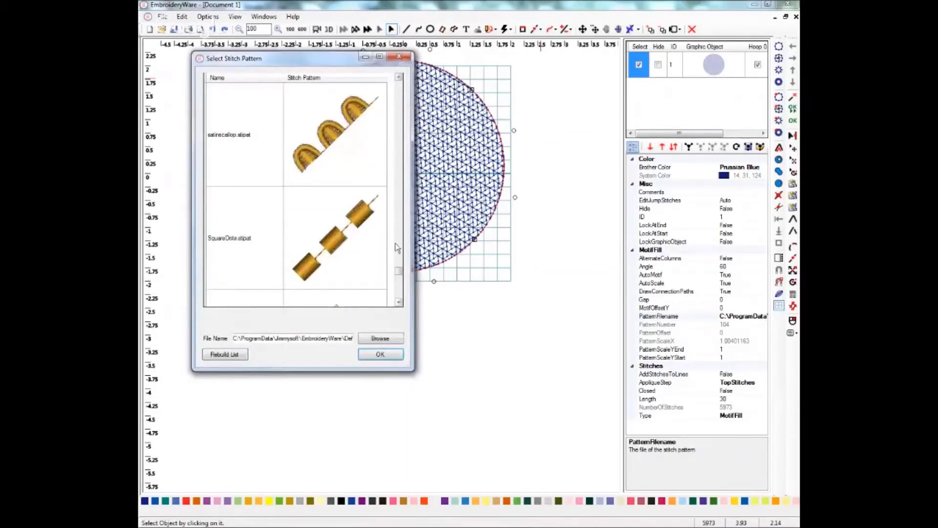
drag(399, 273, 400, 297)
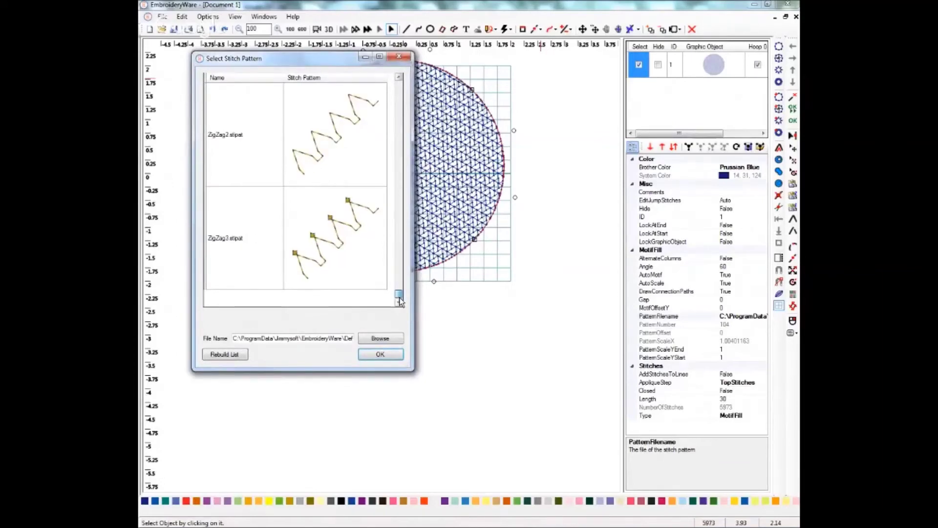
click(343, 127)
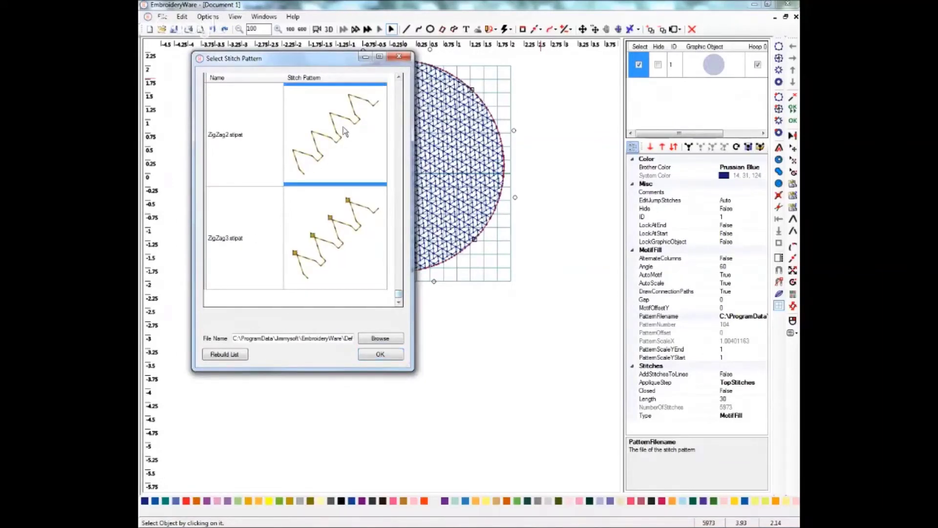
click(382, 355)
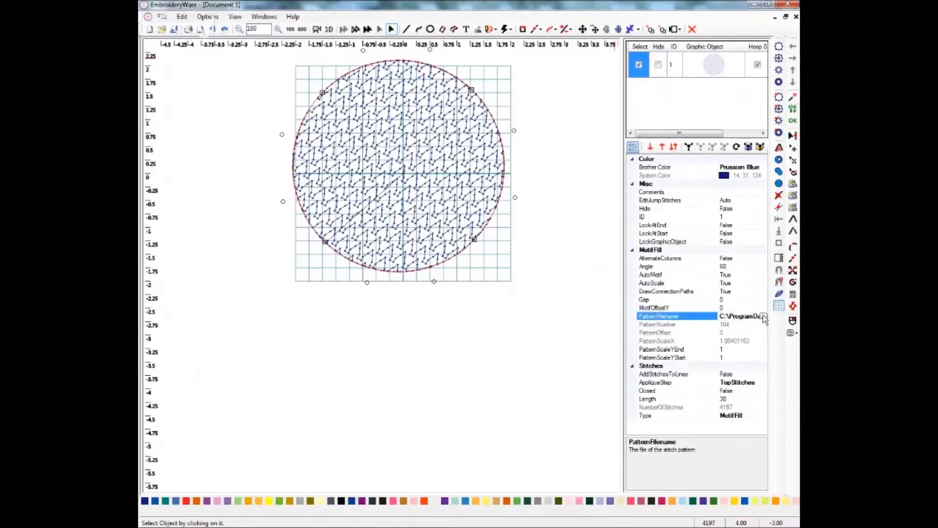
Set the motif angle to 0 so the zigzags run upright.
double_click(733, 268)
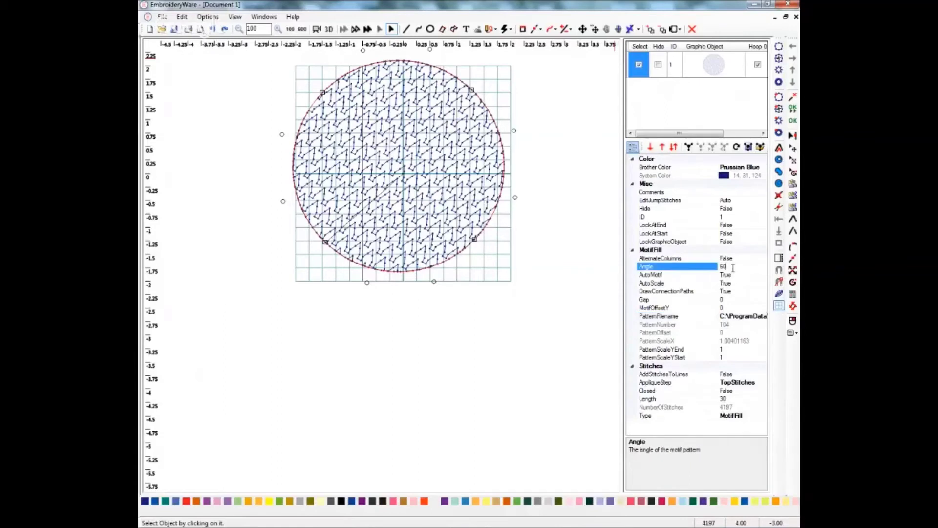
text(0)
click(681, 269)
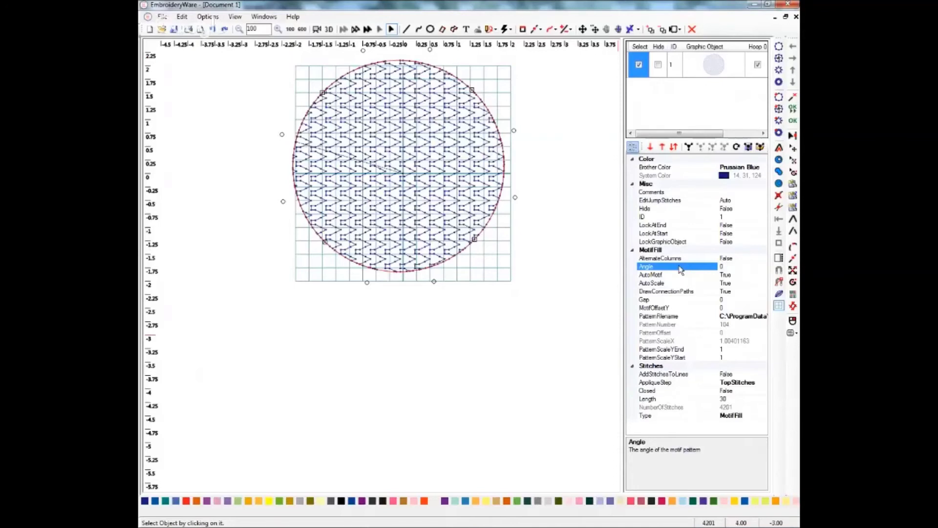
Set AutoScale to False for the motif fill.
click(733, 284)
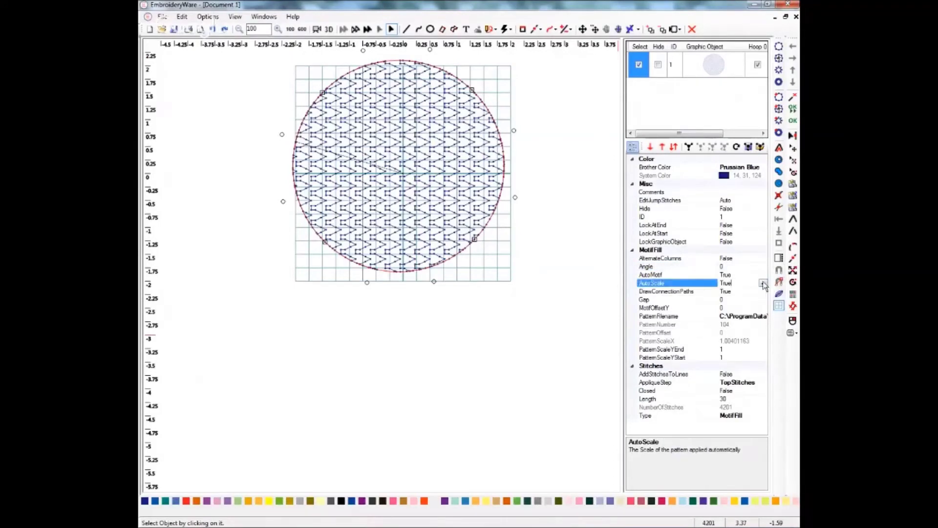
click(763, 283)
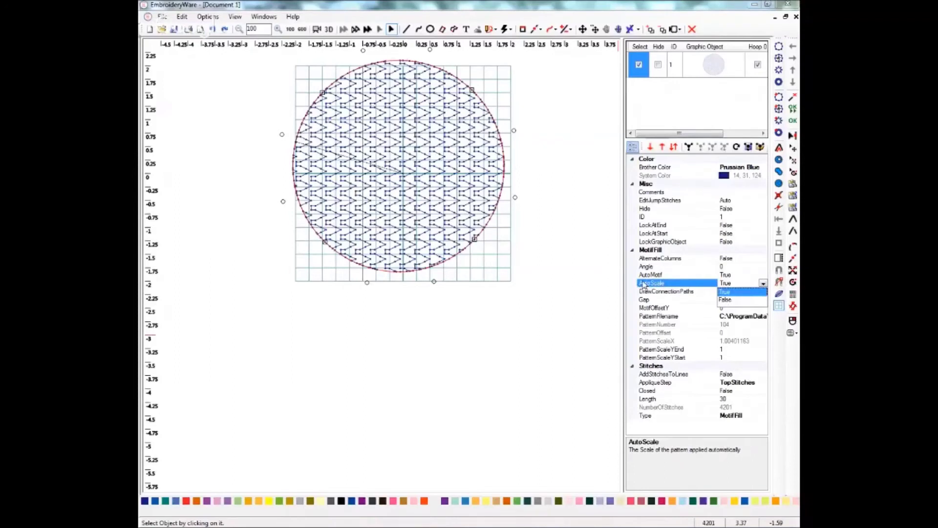
click(725, 292)
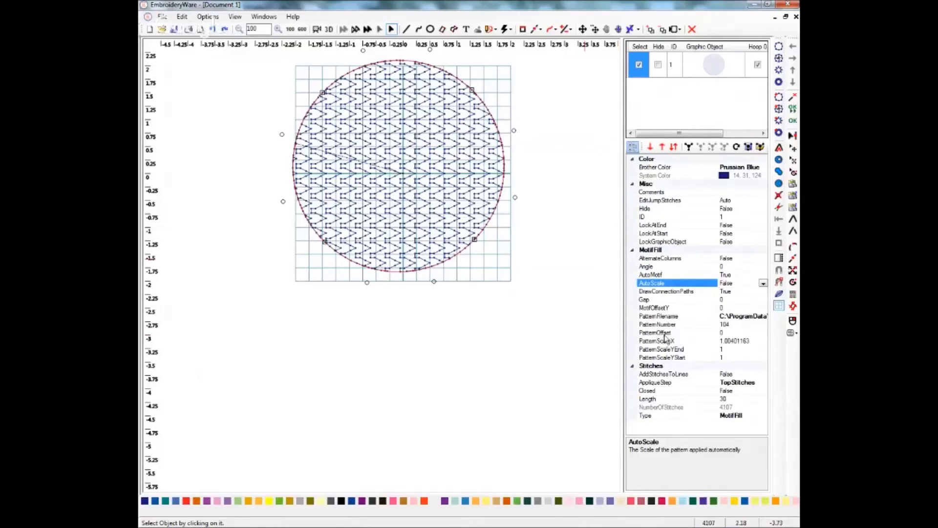
click(726, 342)
Set PatternScaleX to 3 and preview the zigzag fill in 3D.
drag(751, 342, 686, 341)
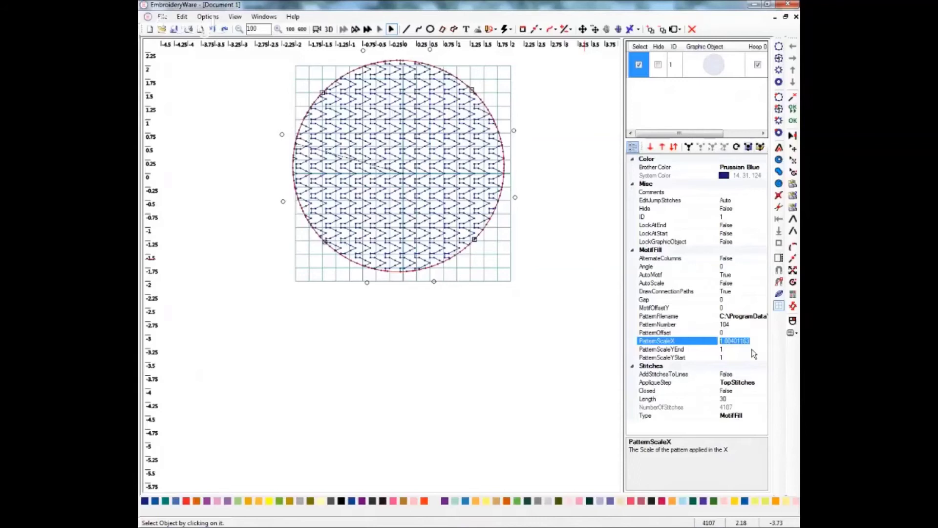
text(3)
key(Return)
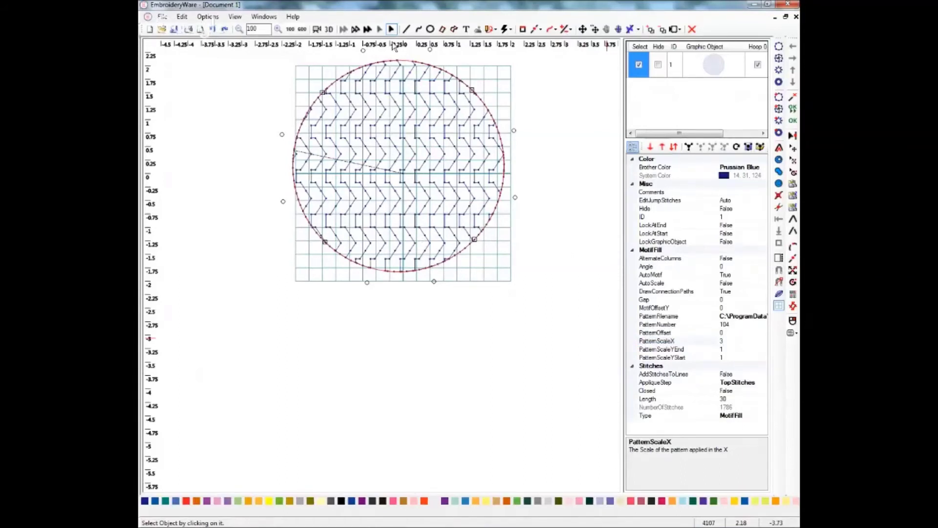
click(328, 29)
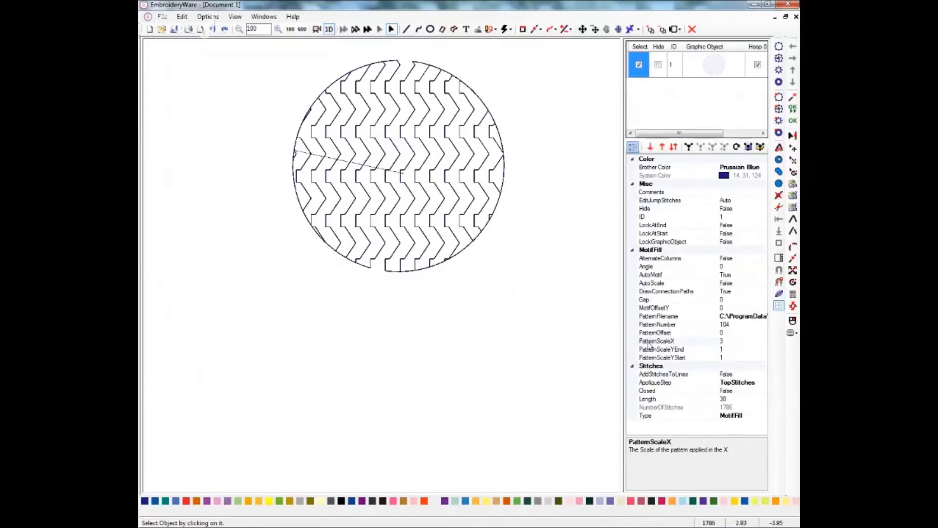
Try PatternScaleX values of 2 and then 5 for wider zigzag columns.
click(728, 341)
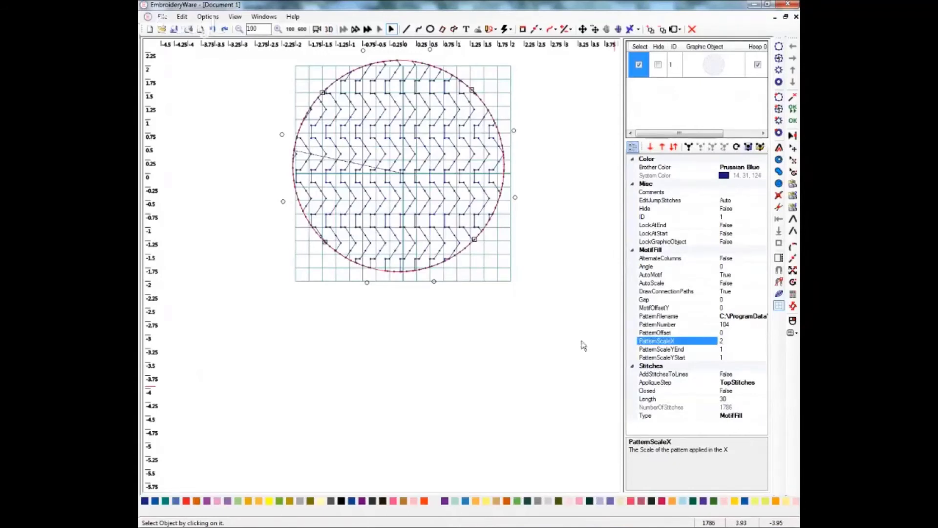
key(Return)
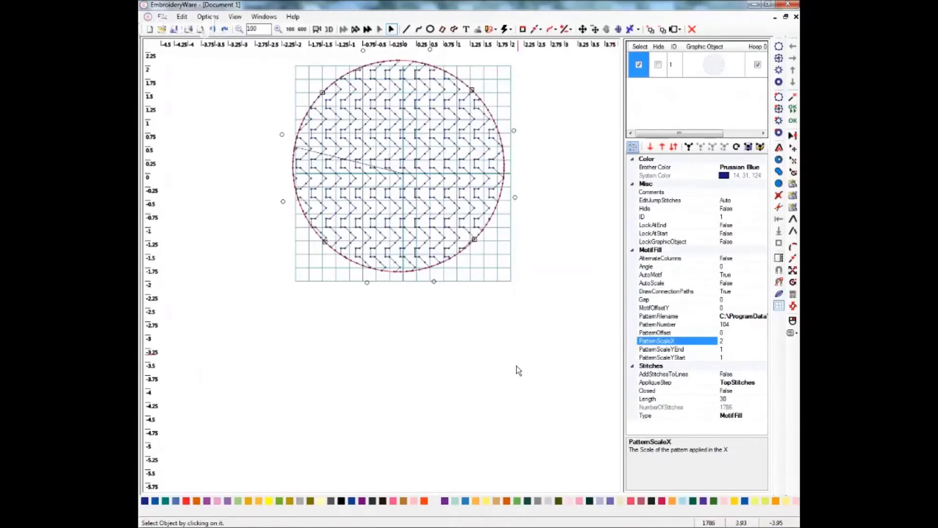
click(727, 340)
key(BackSpace)
text(5)
key(Return)
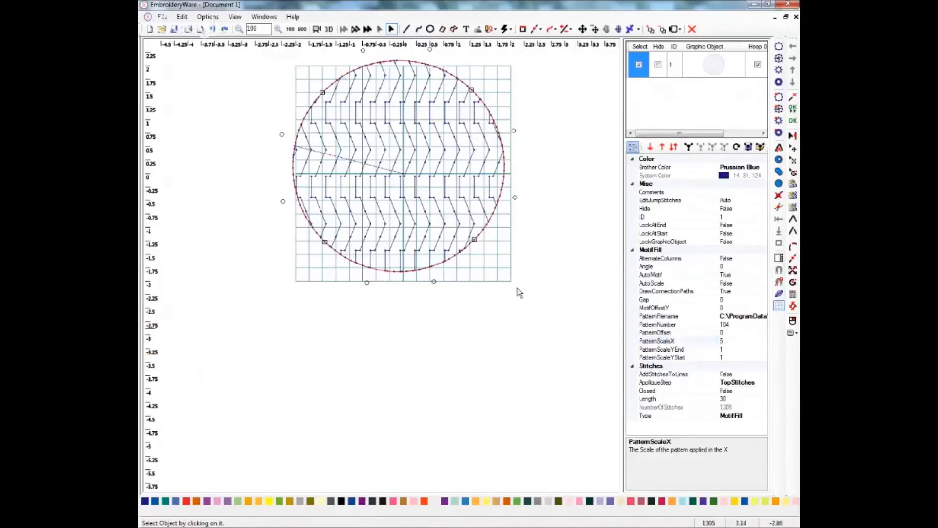
click(732, 341)
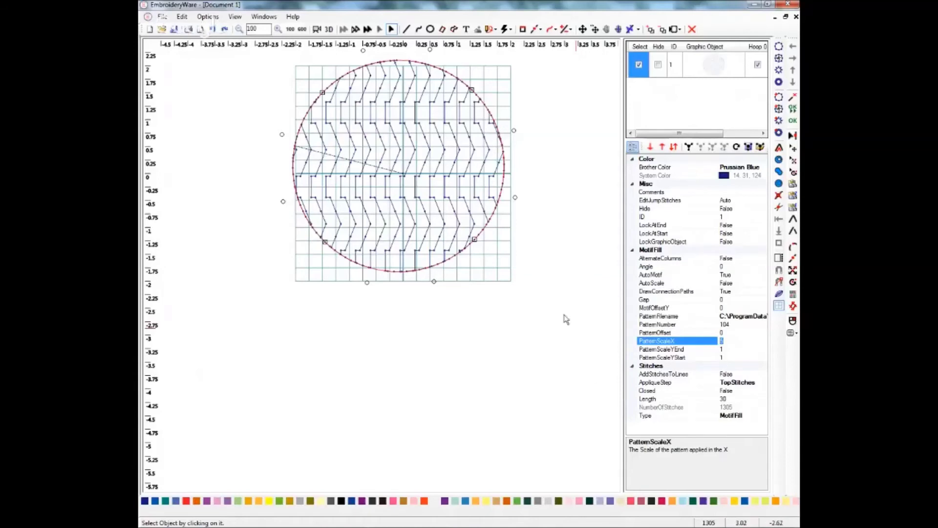
Replace the circle's fill pattern with Mya's Hearts from the Select Stitch Pattern list.
click(640, 65)
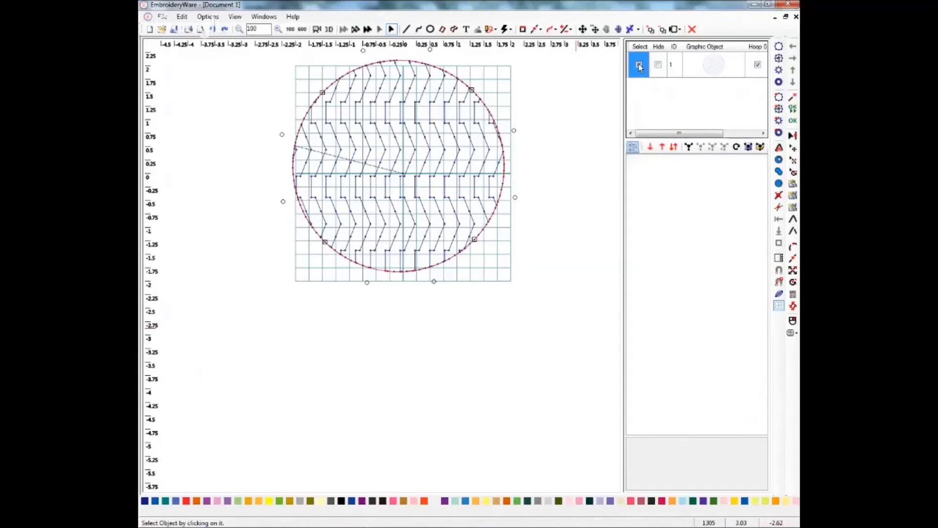
click(640, 66)
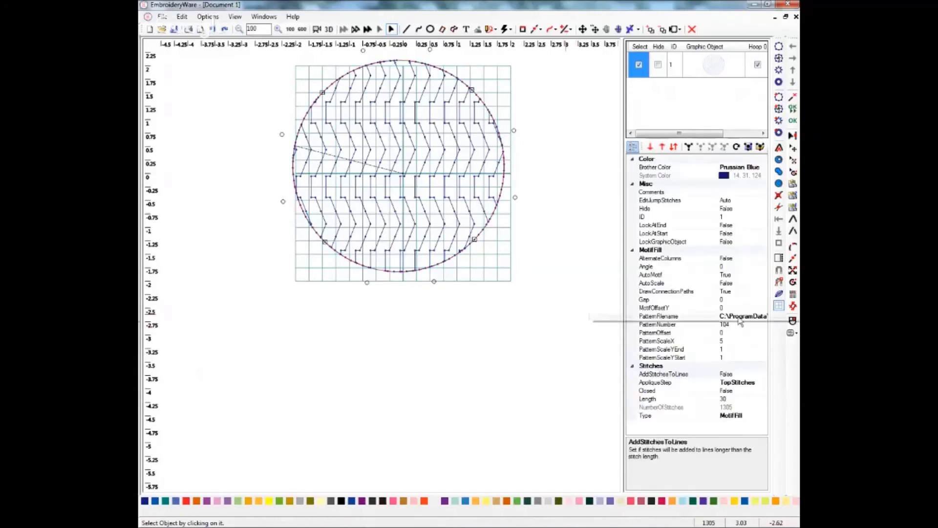
click(742, 316)
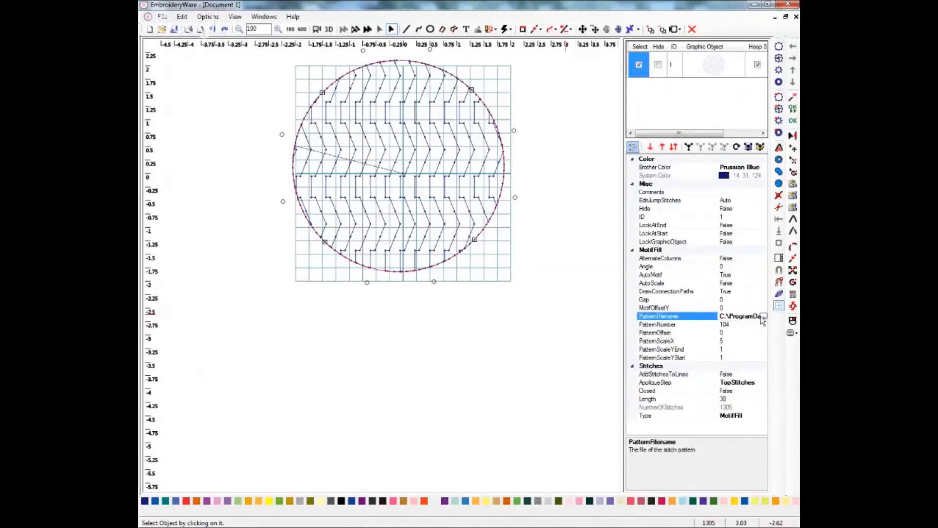
click(763, 317)
scroll(397, 97, up, 8)
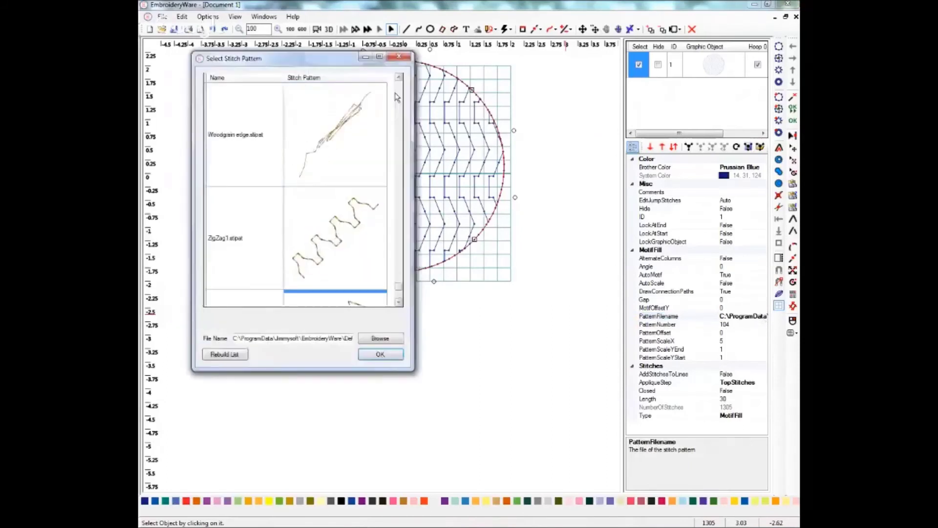
scroll(397, 97, up, 4)
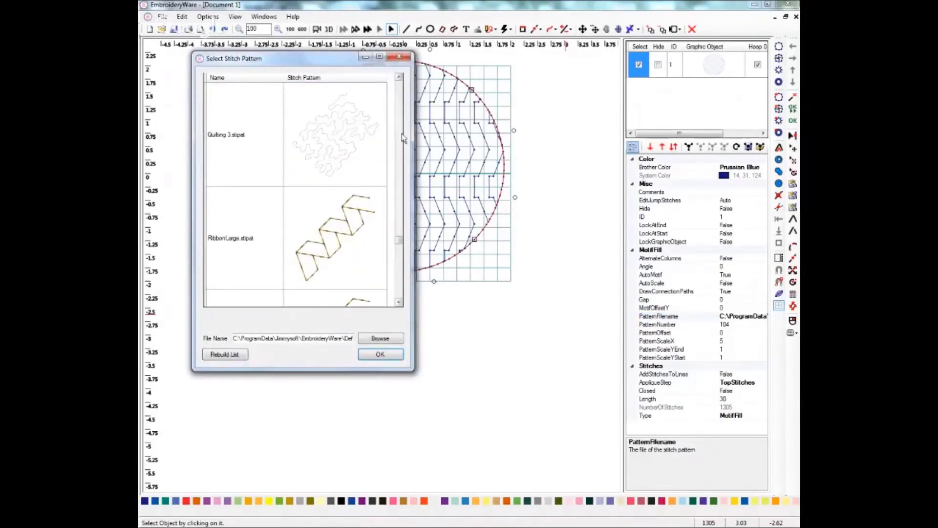
scroll(397, 175, up, 6)
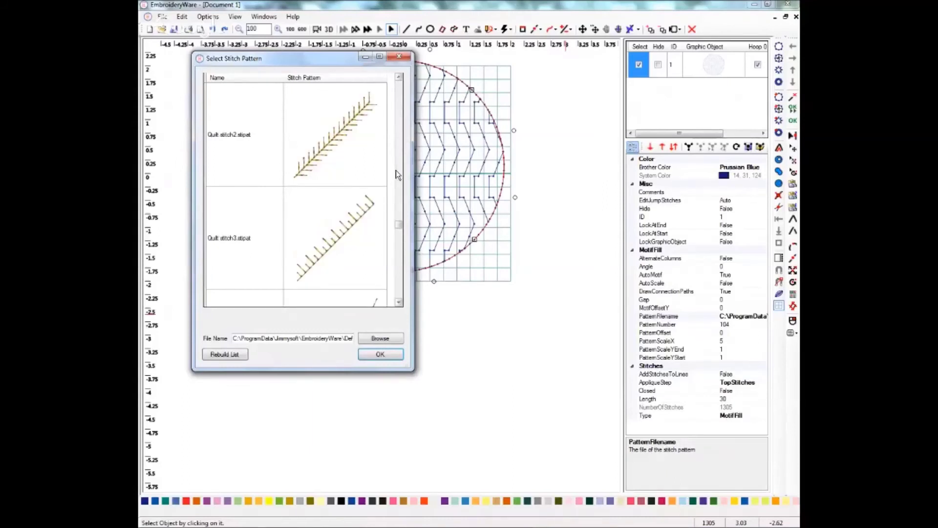
scroll(397, 170, up, 2)
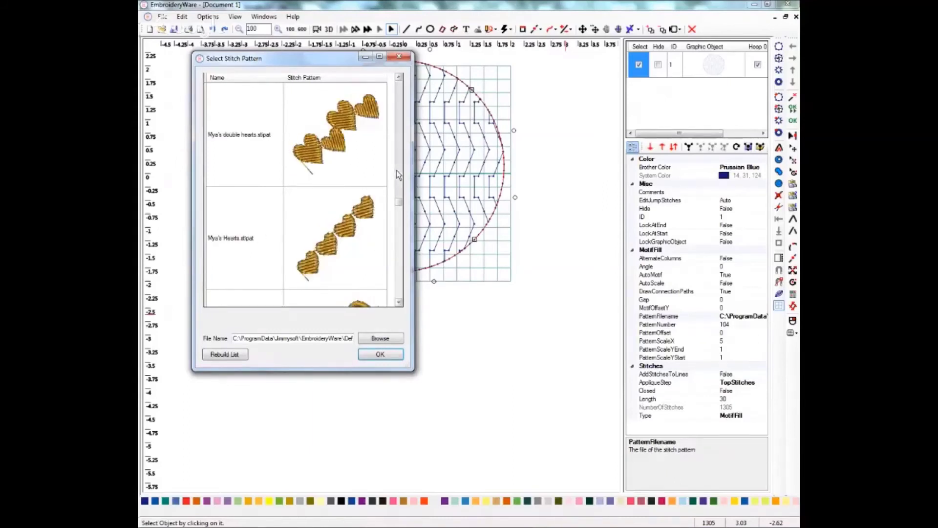
click(332, 259)
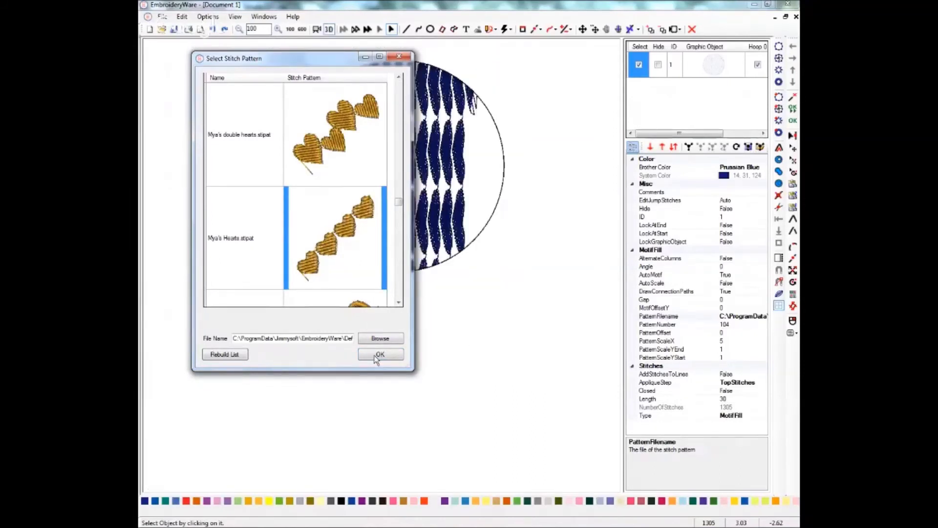
click(377, 358)
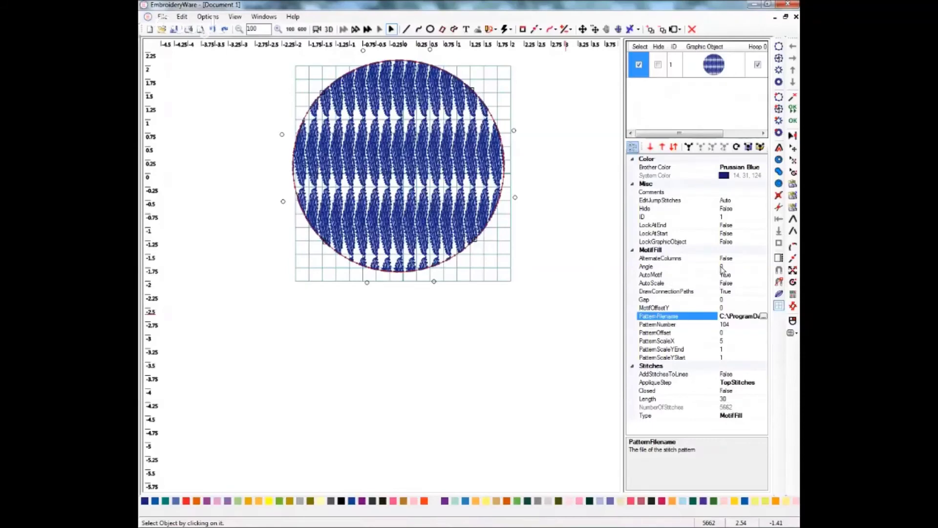
Set the heart motif Angle to 90 and PatternScaleX to 1.
click(722, 267)
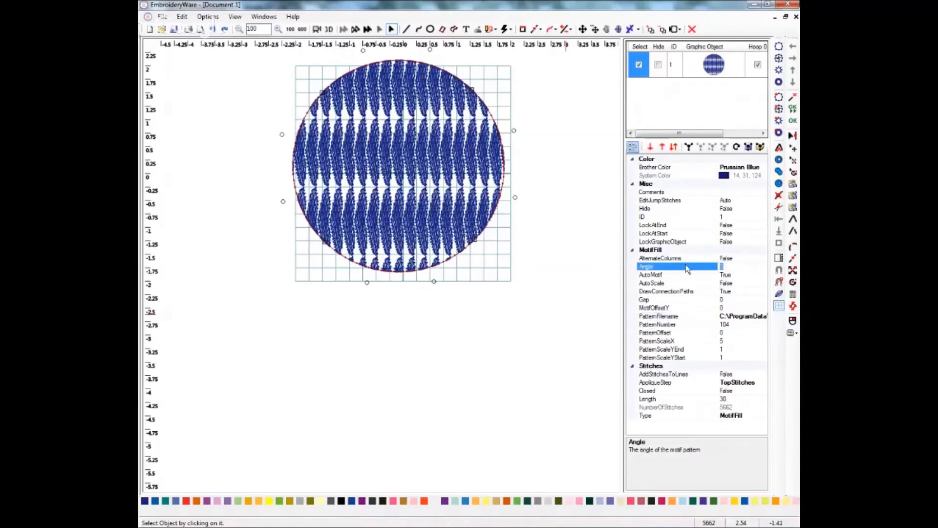
text(5)
key(Return)
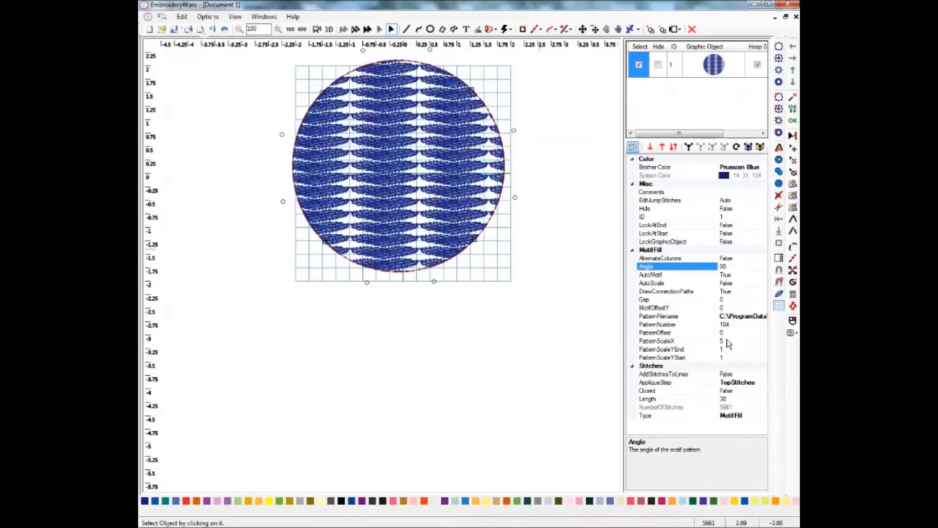
click(676, 341)
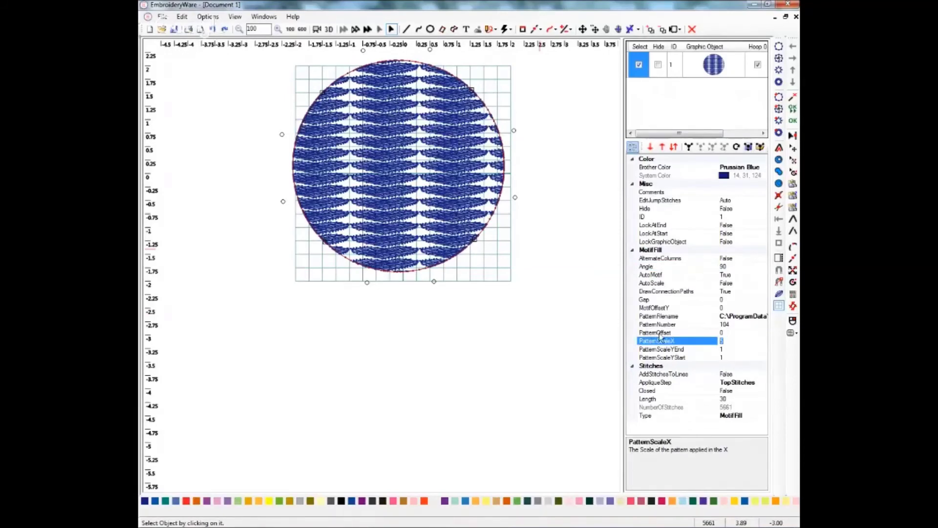
text(1)
click(467, 354)
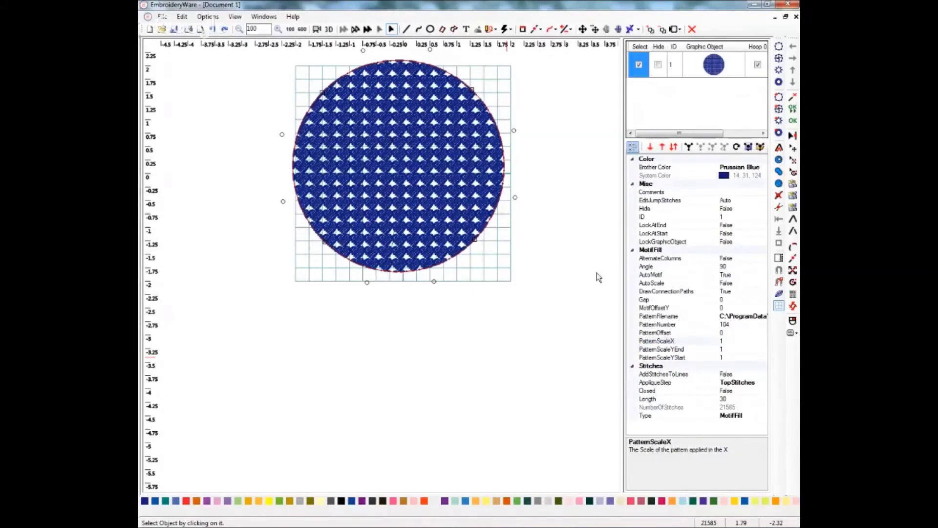
Try Gap values of 2, 4 and 6 between the heart rows.
click(722, 300)
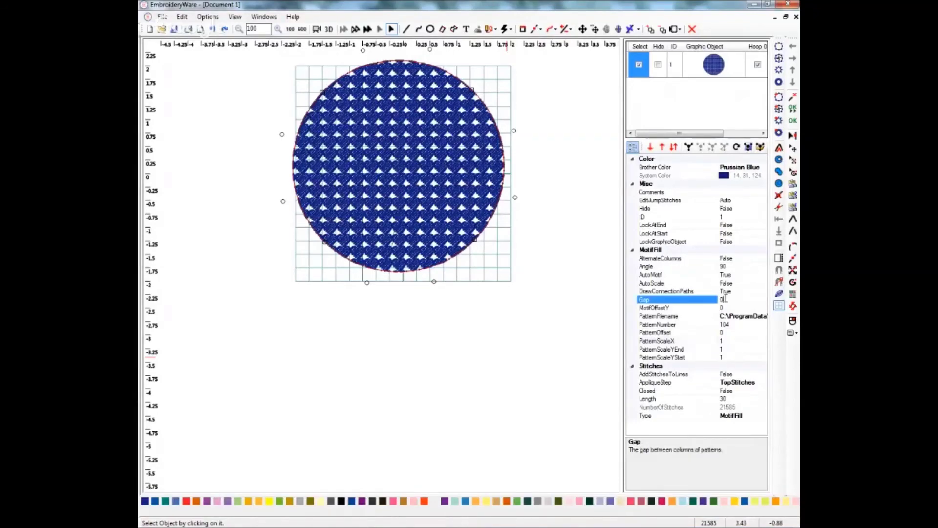
text(2)
key(Return)
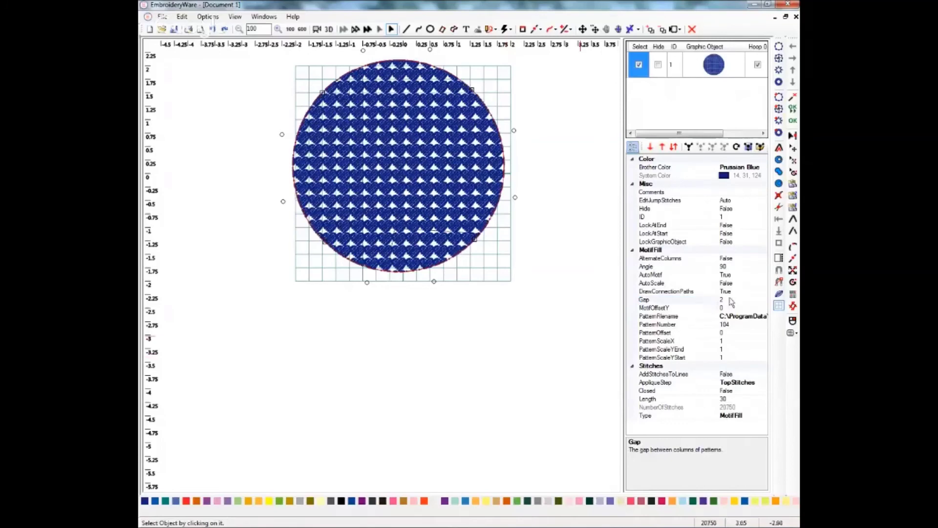
click(672, 299)
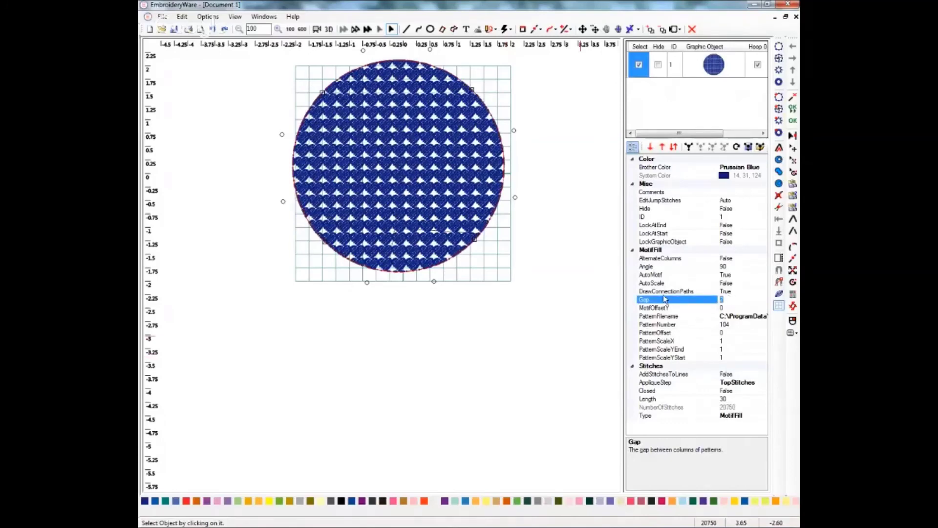
text(4)
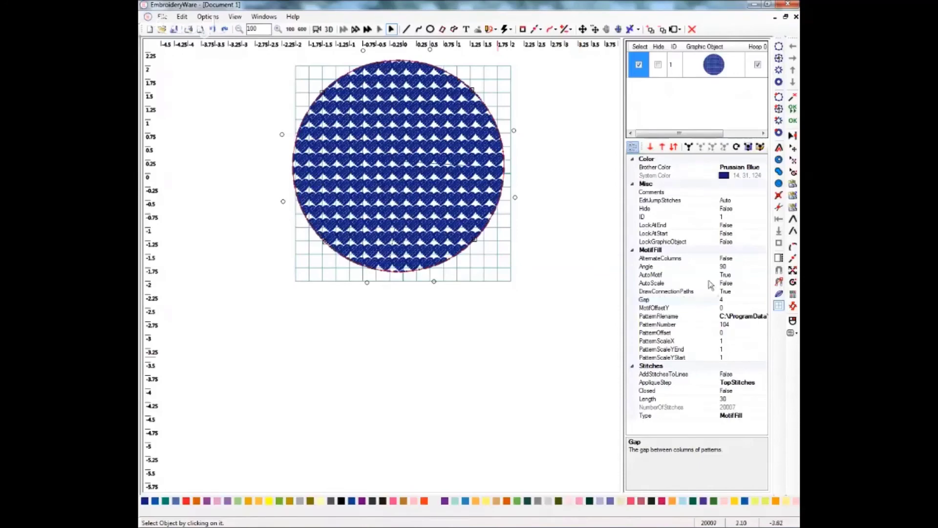
click(727, 300)
click(696, 302)
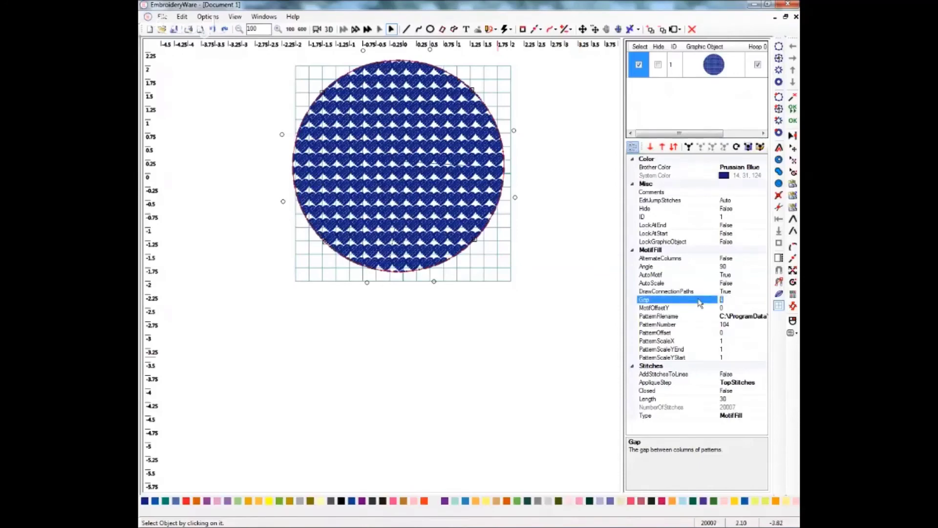
text(6)
click(506, 383)
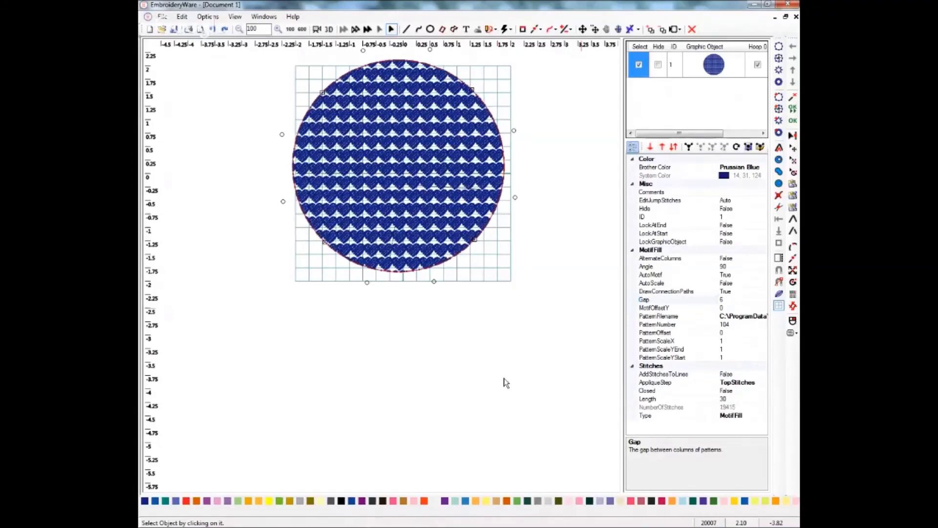
Set the Gap to 10, bringing the circle to 19415 stitches.
click(689, 300)
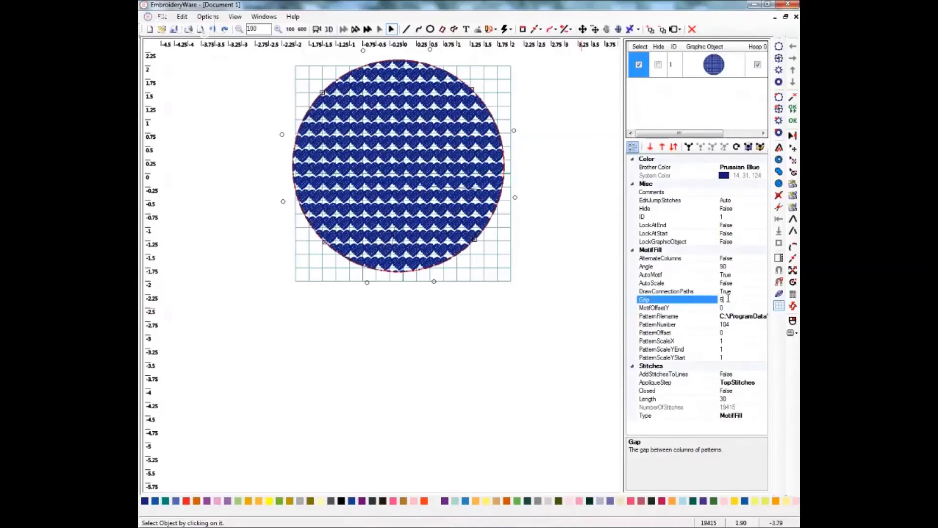
text(10)
key(Return)
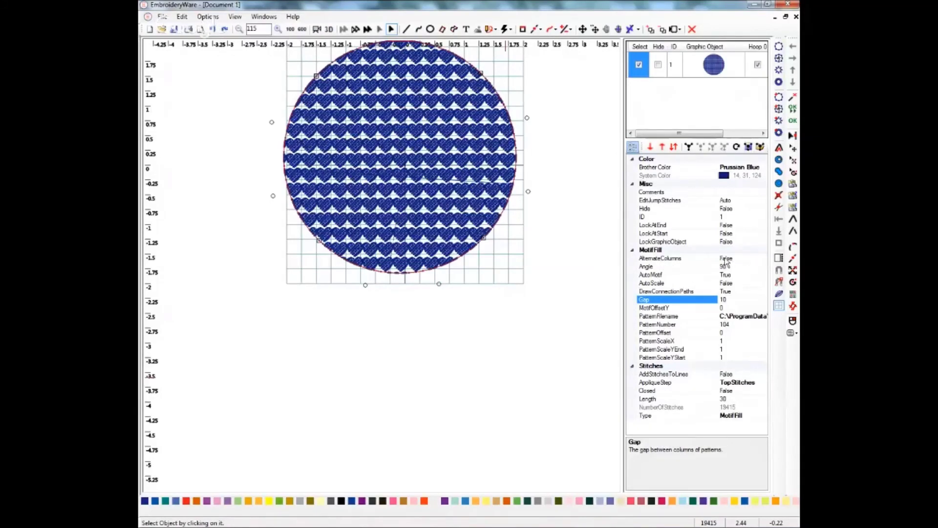
key(Return)
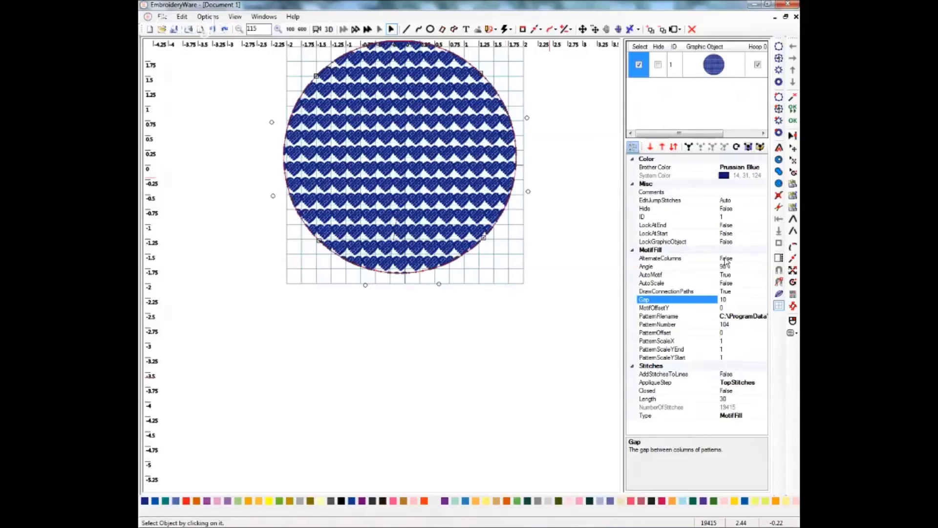
Set the heart motif fill's AlternateColumns to True, bringing the circle to 17799 stitches.
click(727, 259)
click(727, 267)
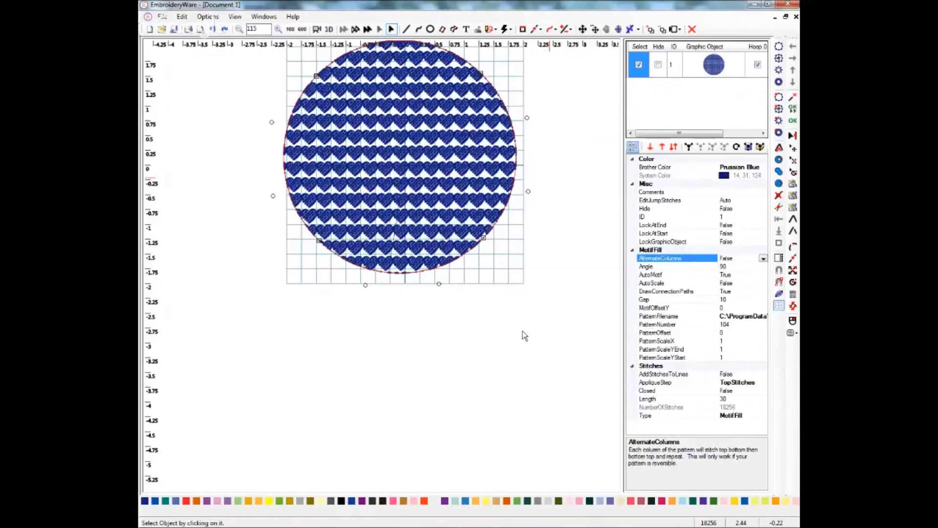
key(Down)
click(317, 29)
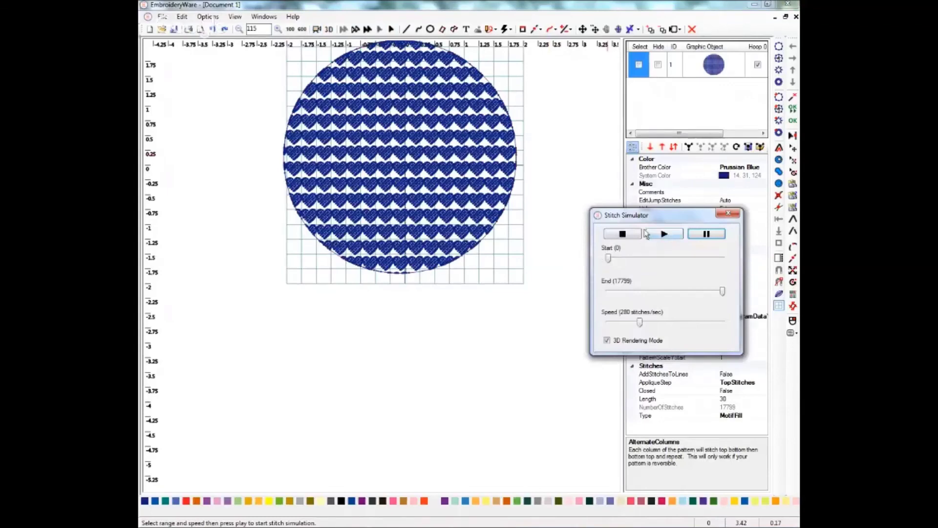
click(664, 234)
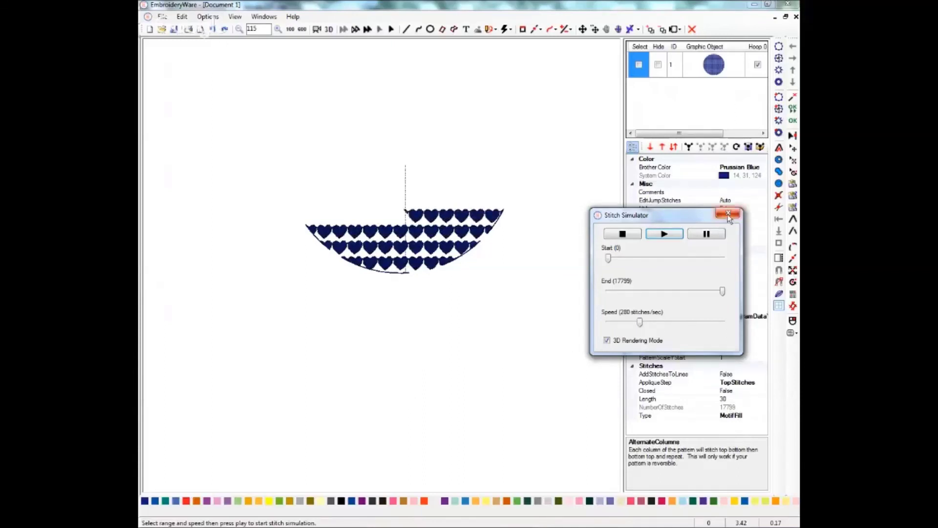
click(710, 234)
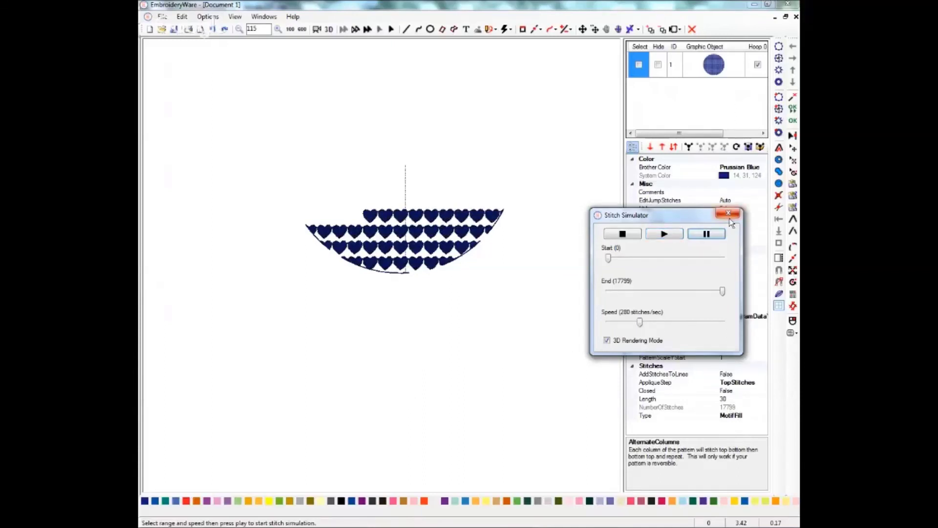
click(635, 234)
click(635, 234)
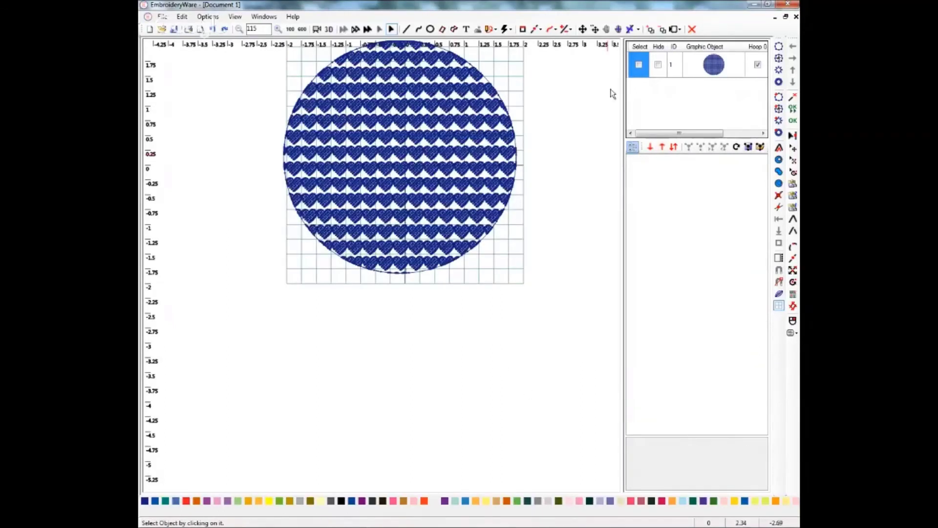
Tick object 1's Select checkbox to show the heart-filled circle's motif settings.
click(639, 65)
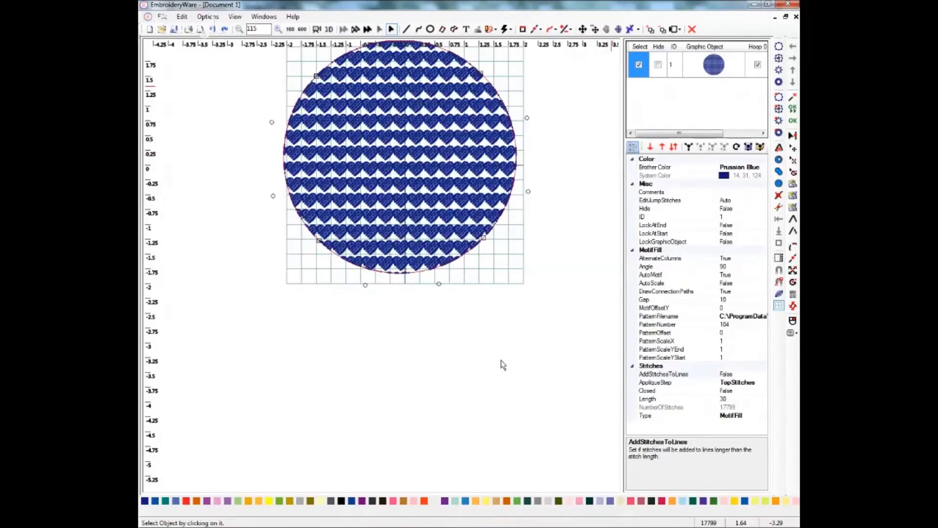